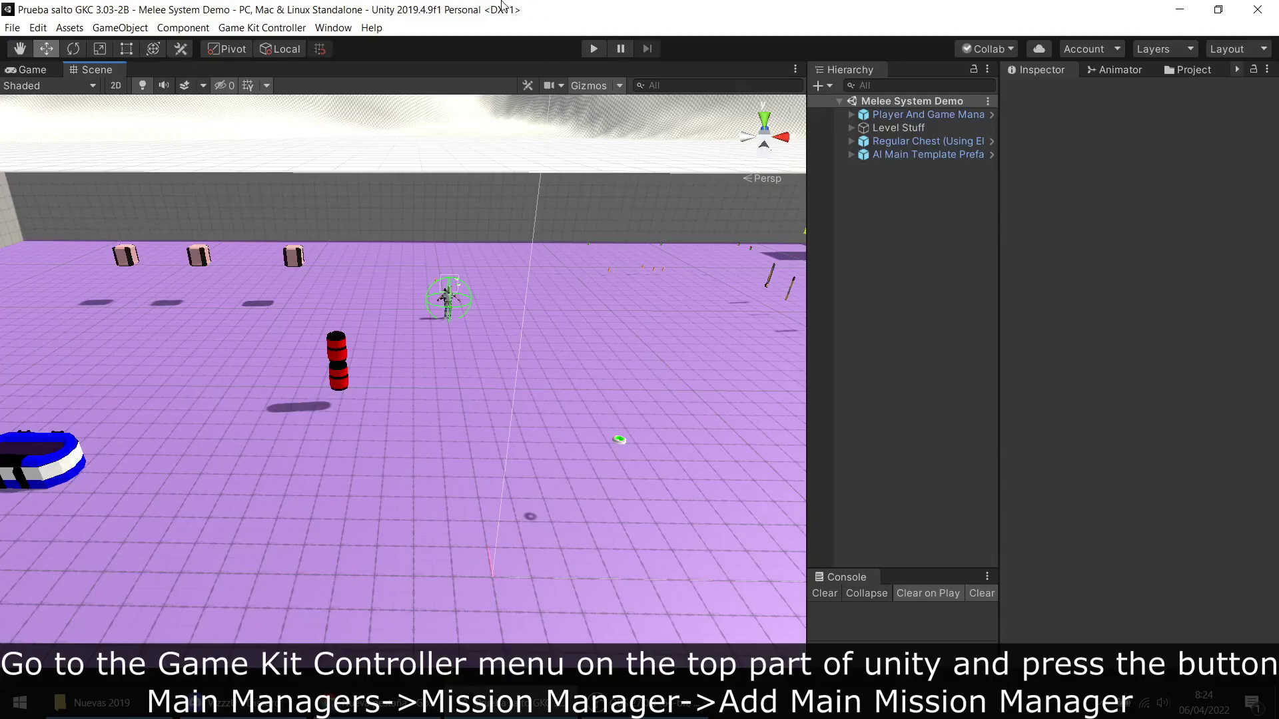
# Step: Add a Main Mission Manager from the Game Kit Controller menu, creating Main Objective Manager
pyautogui.click(262, 28)
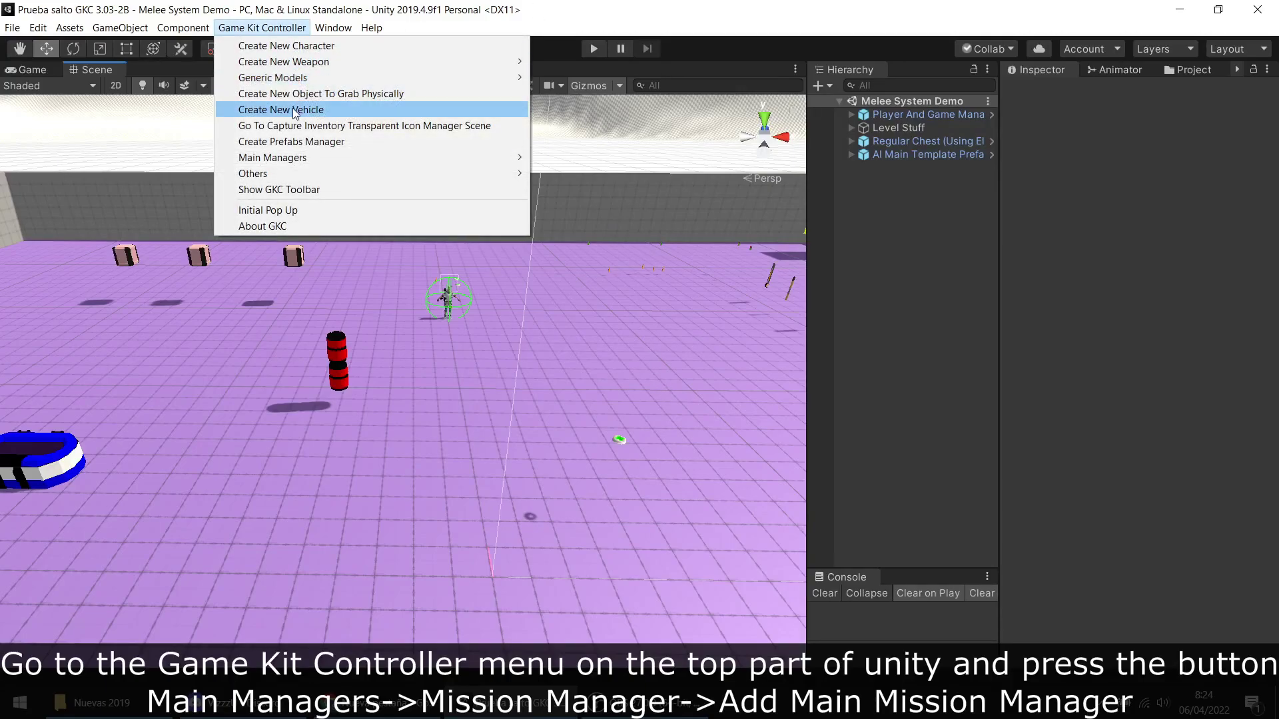
pyautogui.moveTo(509, 170)
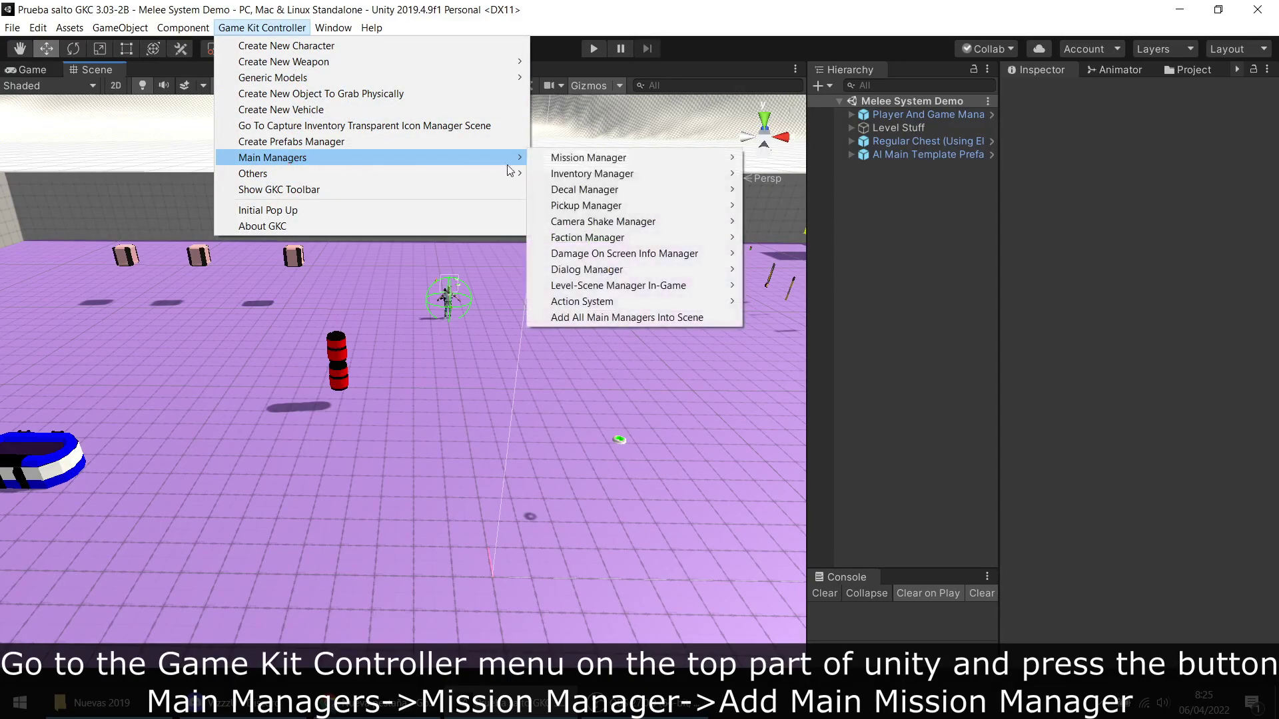
pyautogui.moveTo(699, 158)
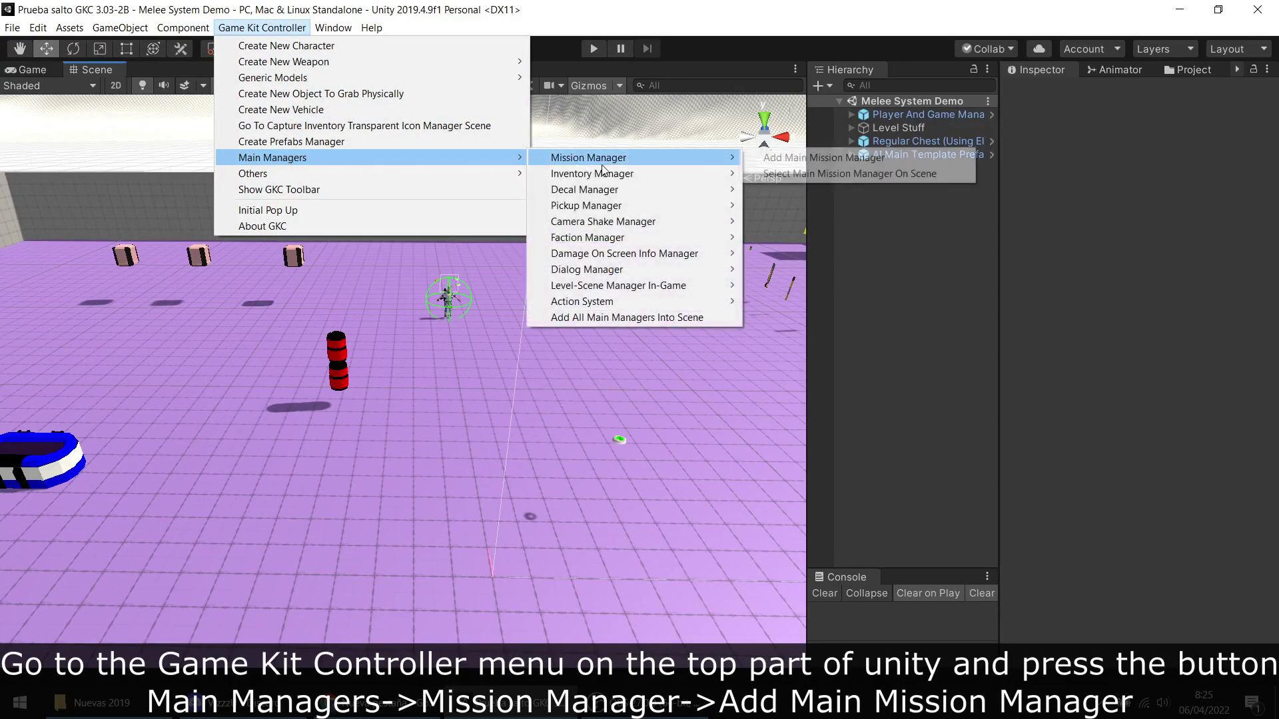
pyautogui.click(790, 158)
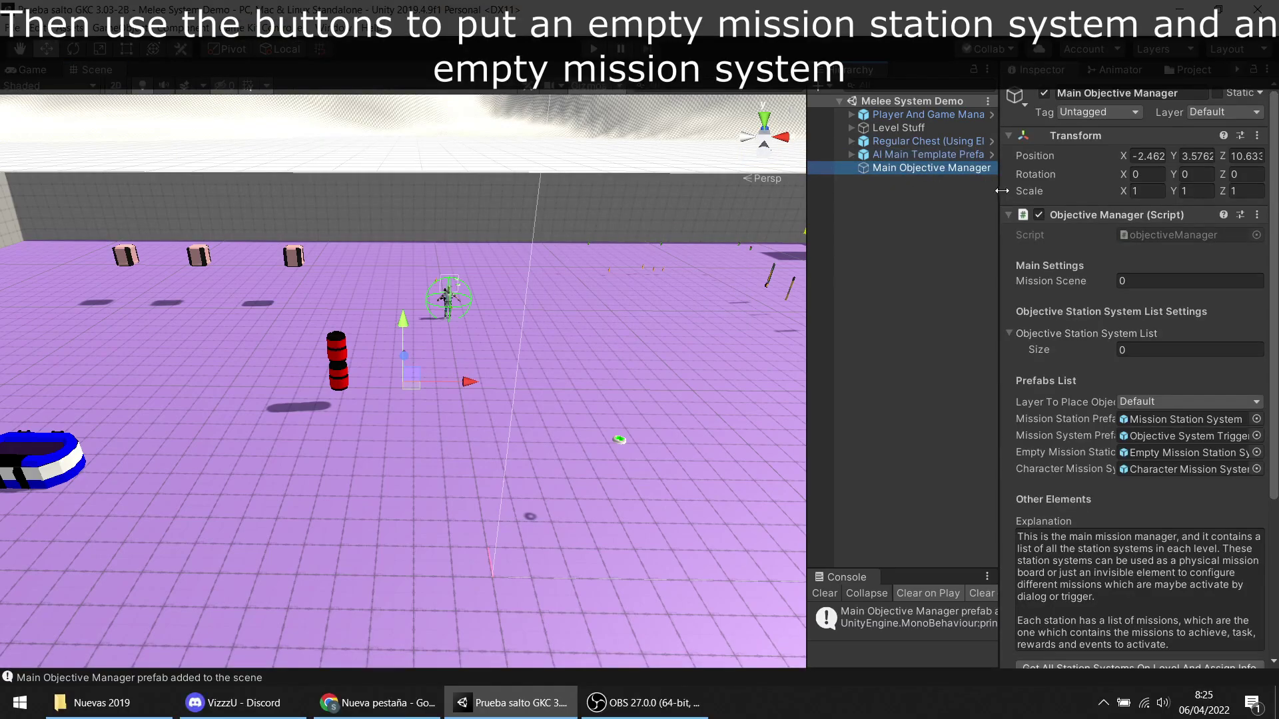
# Step: Add an Empty Mission Station System and a mission system to the scene
pyautogui.moveTo(1001, 190); pyautogui.dragTo(849, 193)
pyautogui.scroll(-3, 971, 239)
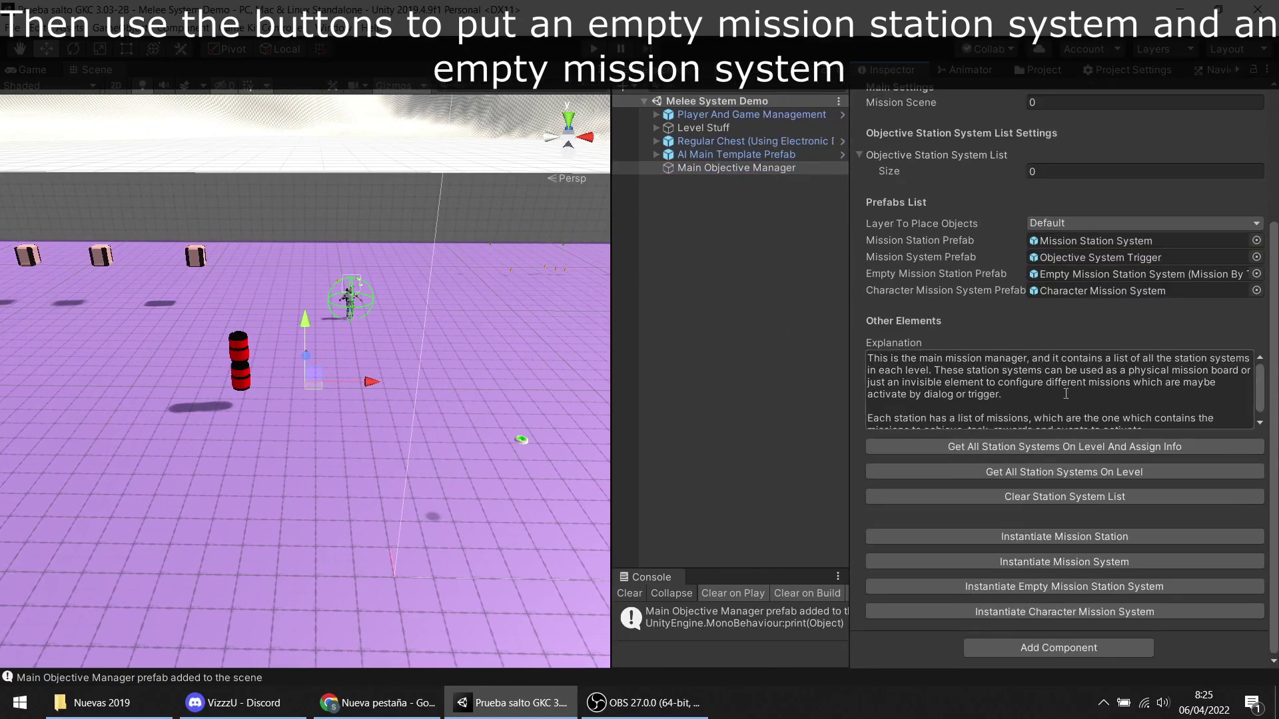
pyautogui.click(1081, 586)
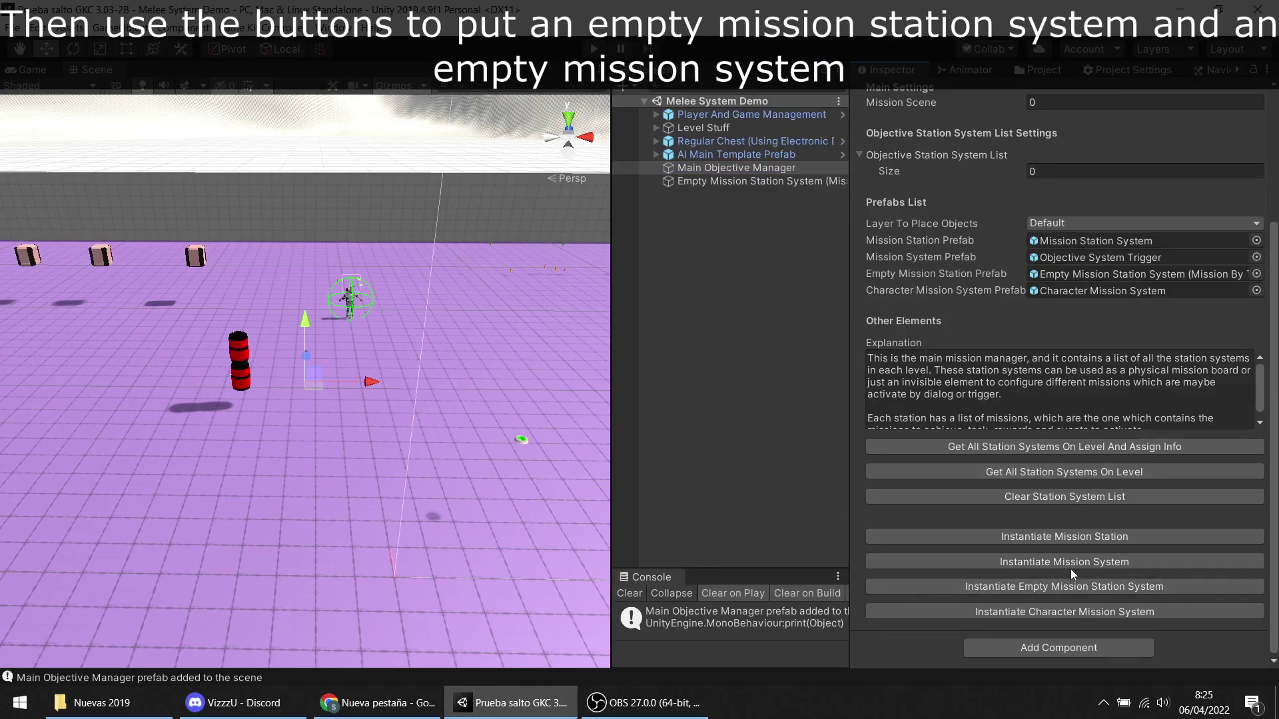
pyautogui.click(1084, 559)
# Step: Collect the level's missions into the station and register the station in the Main Objective Manager
pyautogui.click(761, 182)
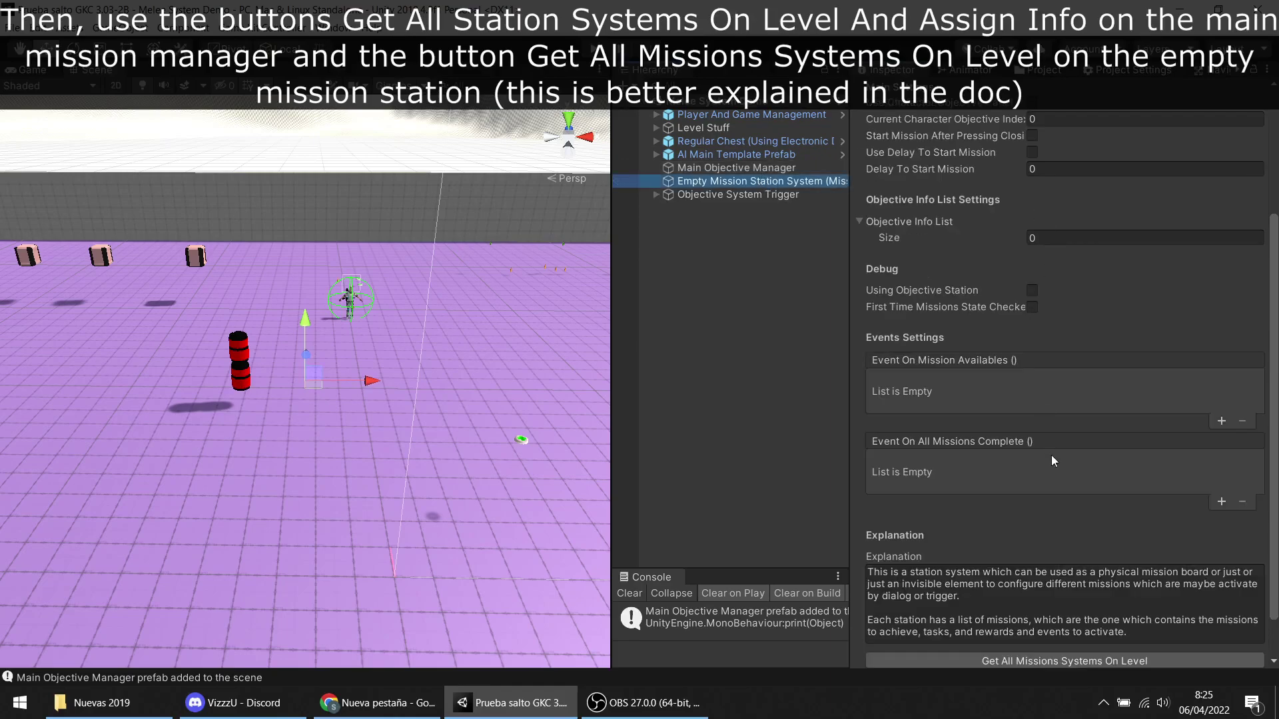
pyautogui.scroll(-2, 1041, 427)
pyautogui.click(1049, 612)
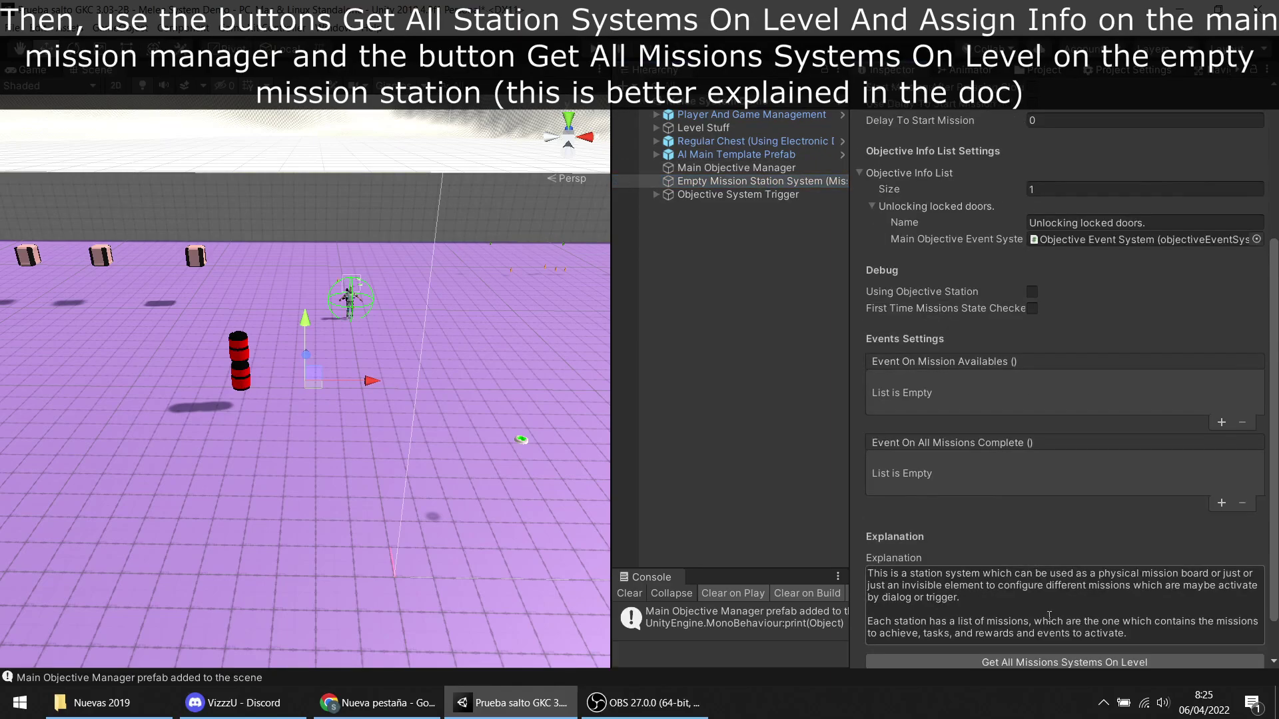
pyautogui.click(724, 170)
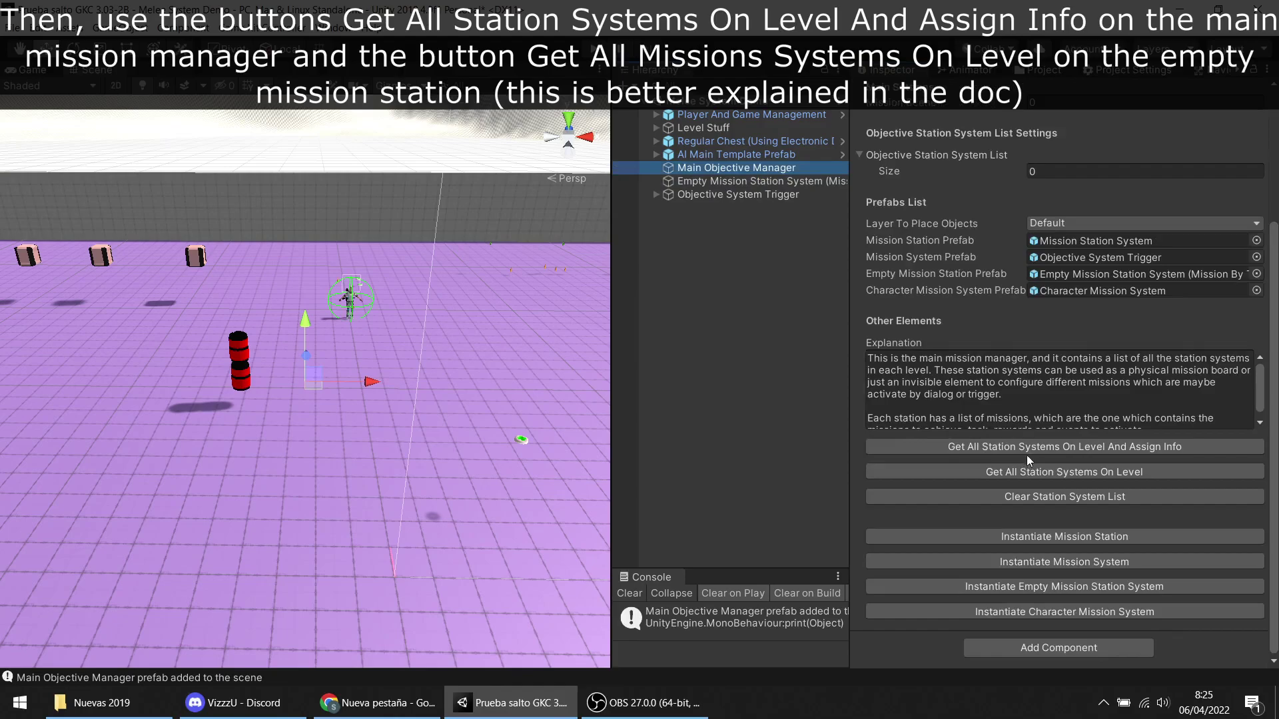
pyautogui.scroll(1, 1026, 453)
pyautogui.click(729, 198)
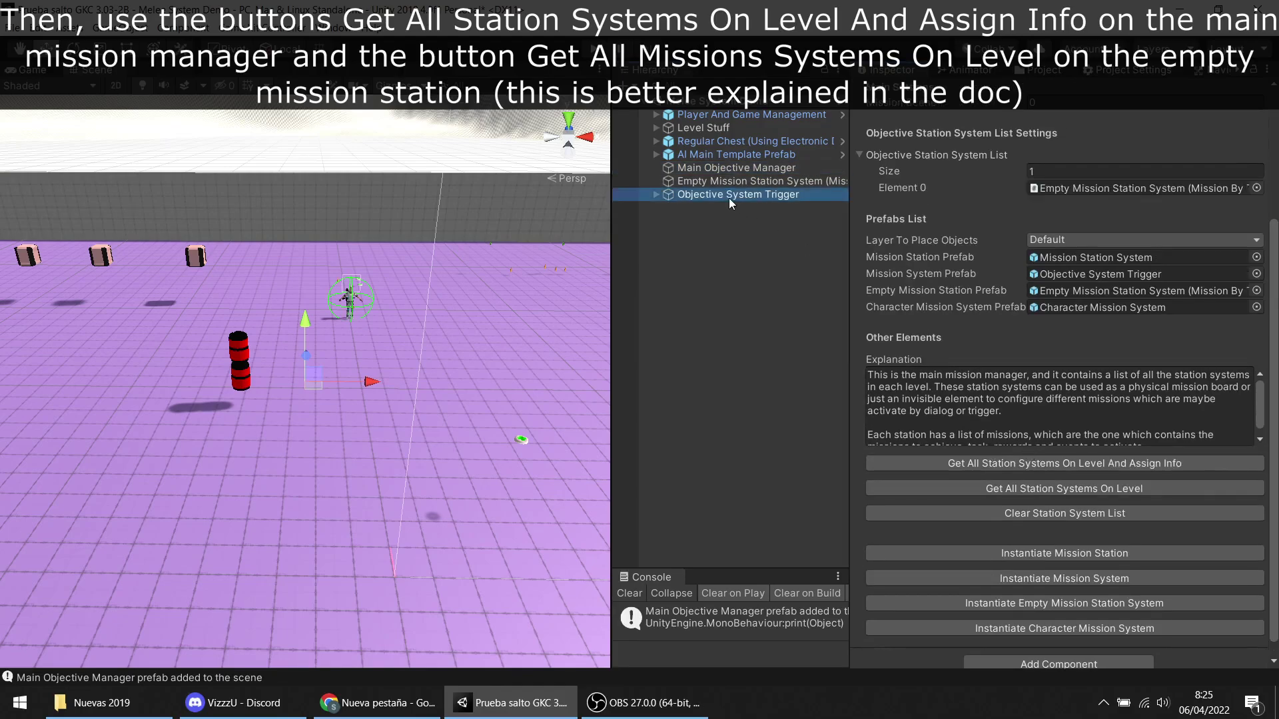
pyautogui.click(657, 197)
# Step: Reset the Objective System Trigger to the origin and enable its Objective Trigger child
pyautogui.rightClick(899, 136)
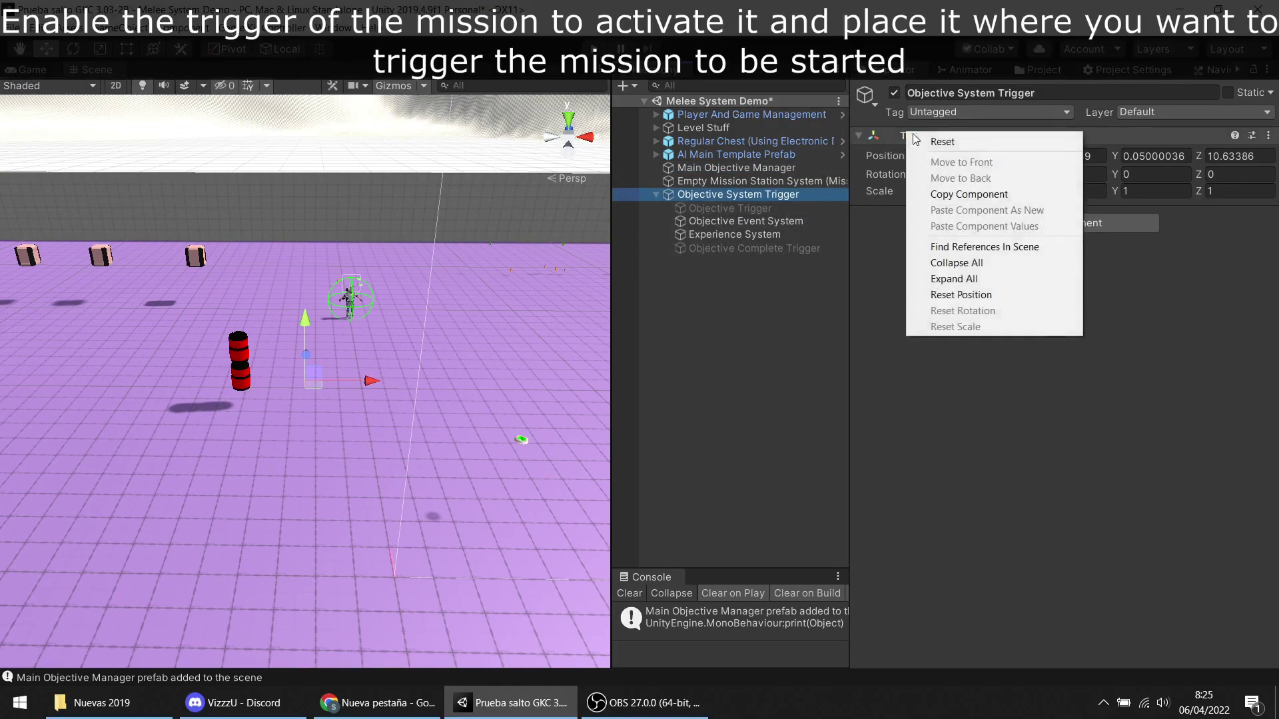
pyautogui.click(923, 138)
pyautogui.click(726, 222)
pyautogui.click(715, 210)
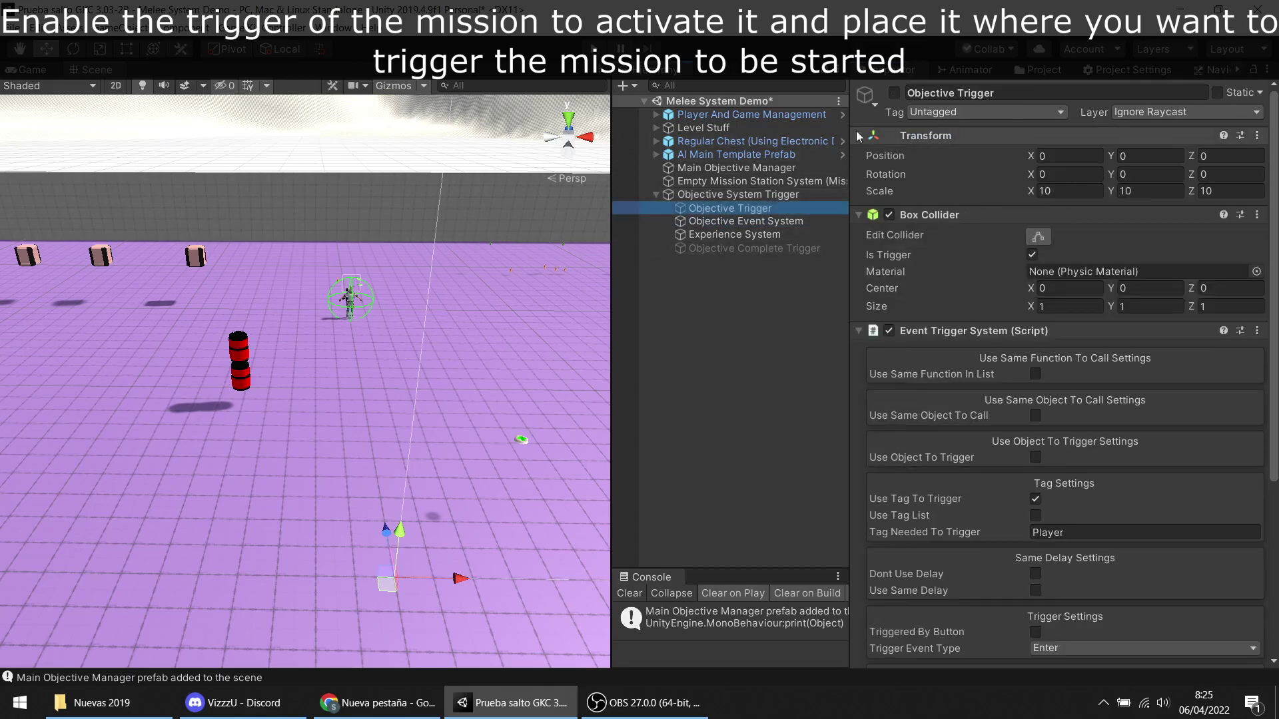
pyautogui.click(894, 92)
pyautogui.moveTo(465, 418); pyautogui.dragTo(485, 286, button='right')
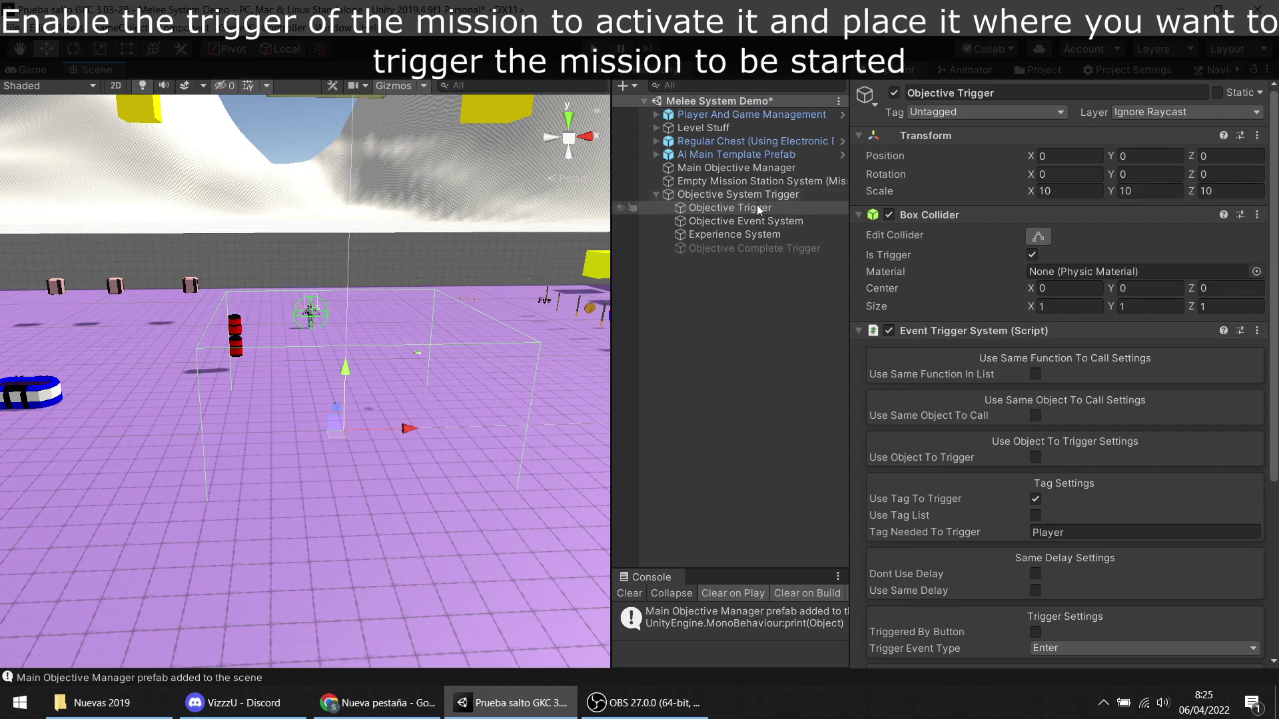
pyautogui.click(749, 221)
# Step: Name the mission 'Kill All Enemies' with description 'Kill all the enemies on scene'
pyautogui.moveTo(852, 294); pyautogui.dragTo(688, 293)
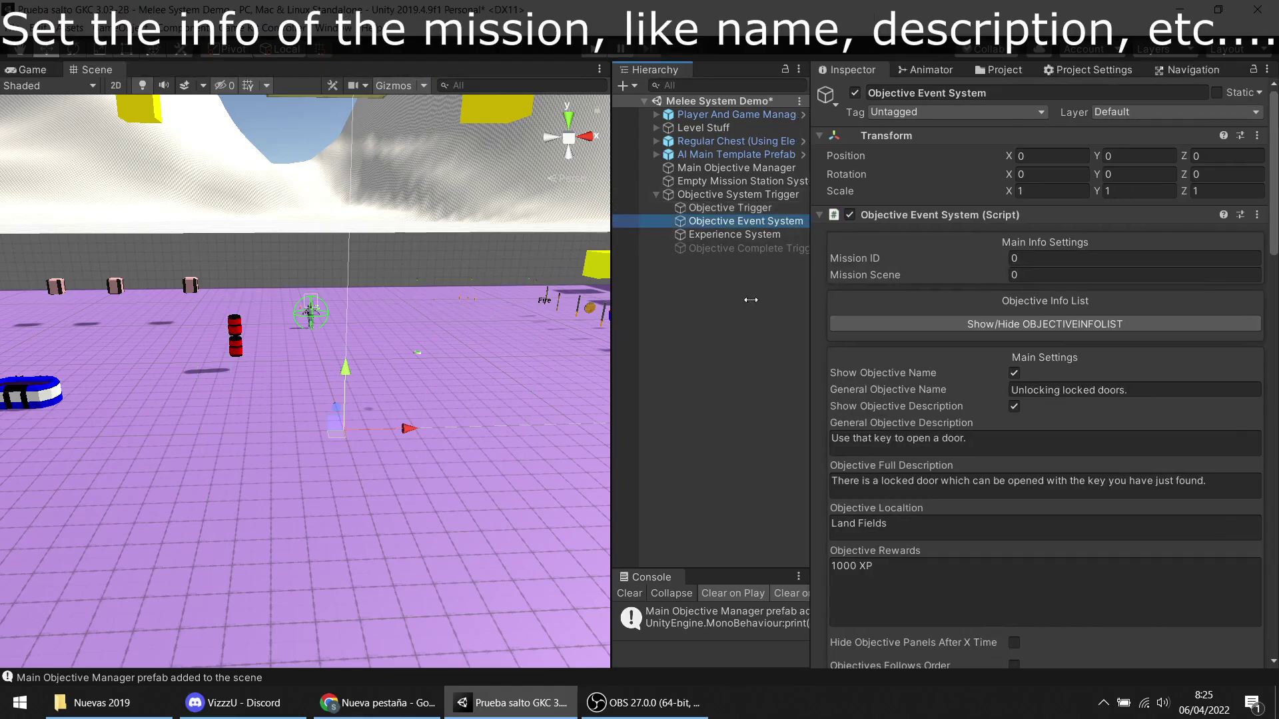
pyautogui.click(1000, 390)
pyautogui.write('K')
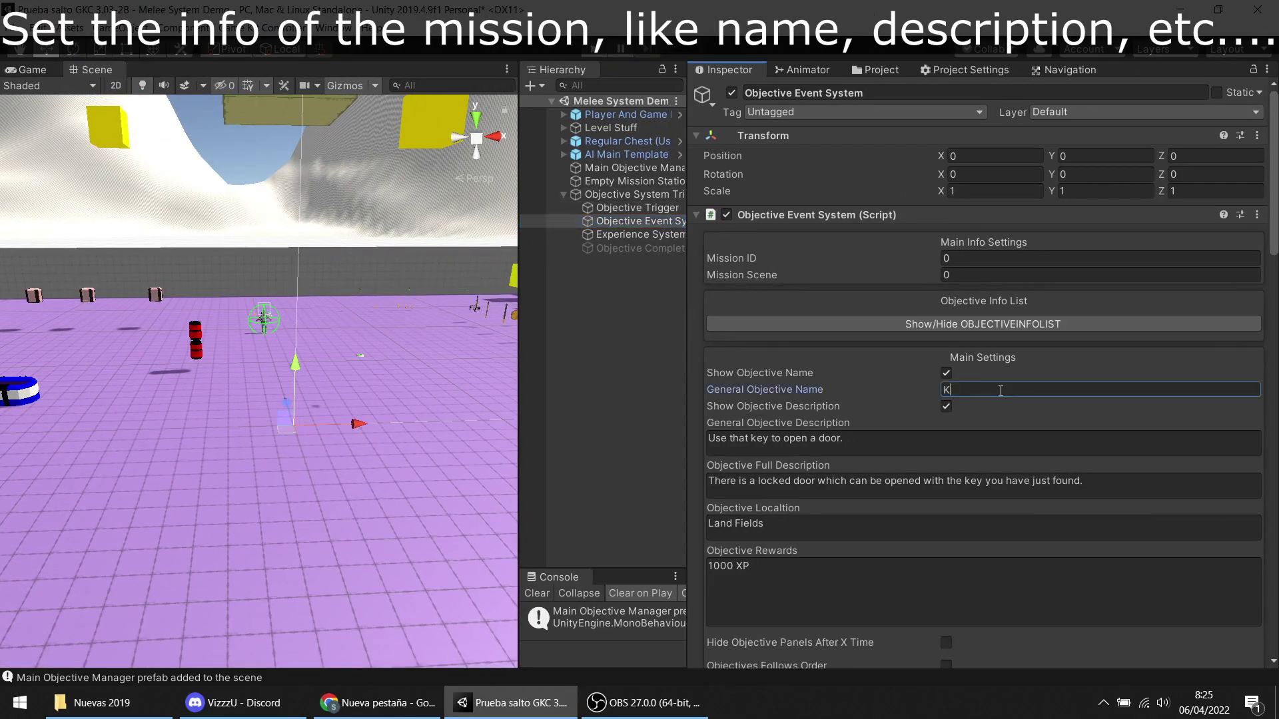
pyautogui.write('A')
pyautogui.write('Al')
pyautogui.write('Enemies')
pyautogui.click(1005, 451)
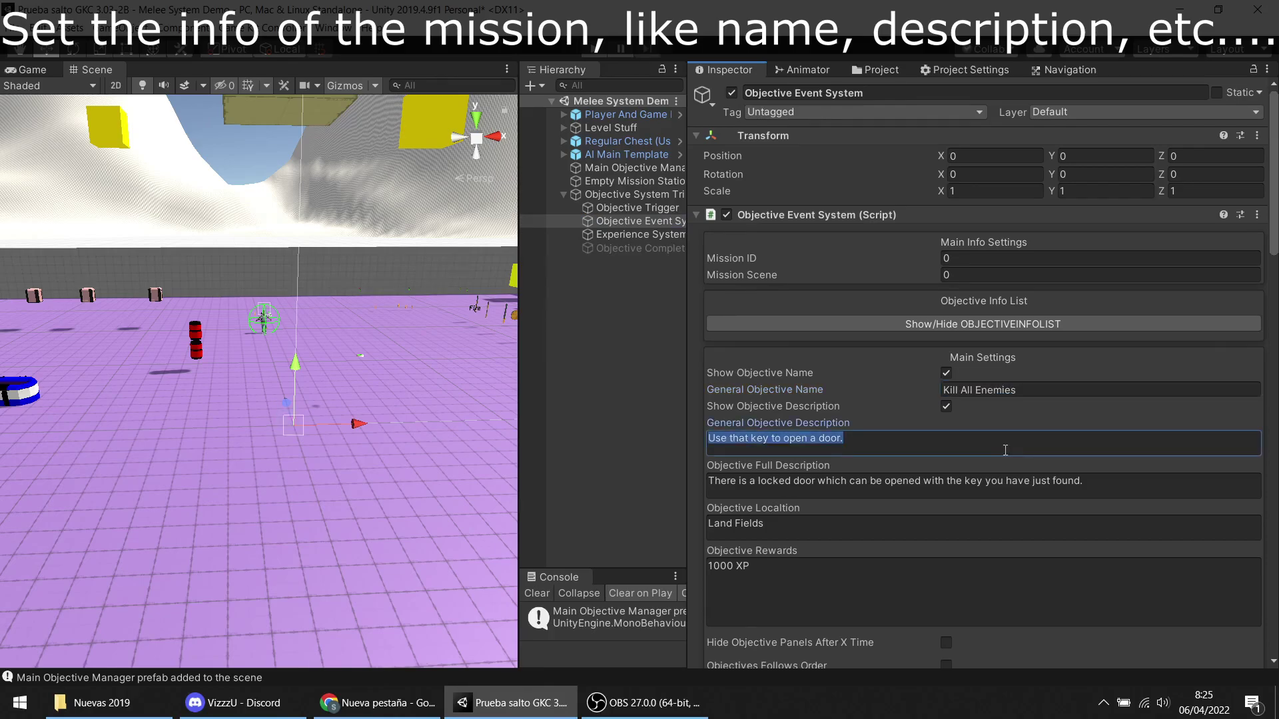
pyautogui.write('Kill all th')
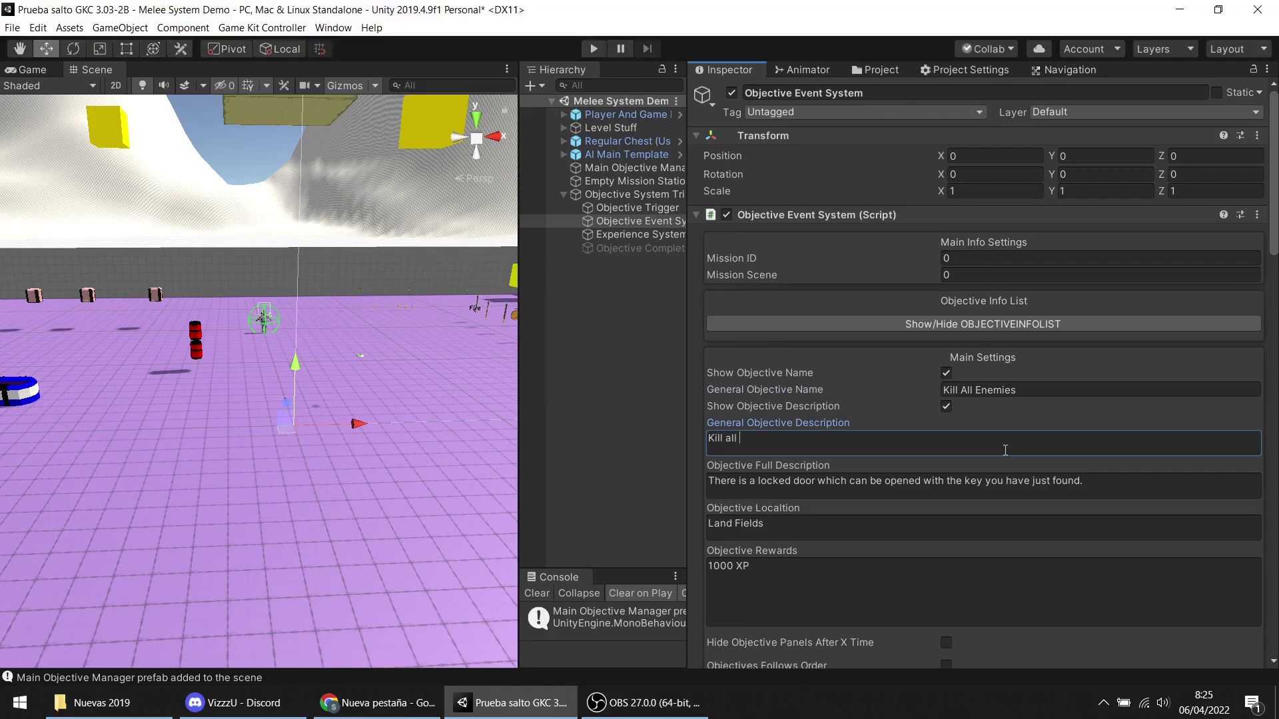
pyautogui.write('e enemies on s')
pyautogui.write('cnee')
pyautogui.press('BackSpace')
pyautogui.press('BackSpace')
pyautogui.press('BackSpace')
pyautogui.write('cene')
# Step: Rewrite the full objective description to ask for killing the enemies for a reward
pyautogui.click(1067, 477)
pyautogui.write('G')
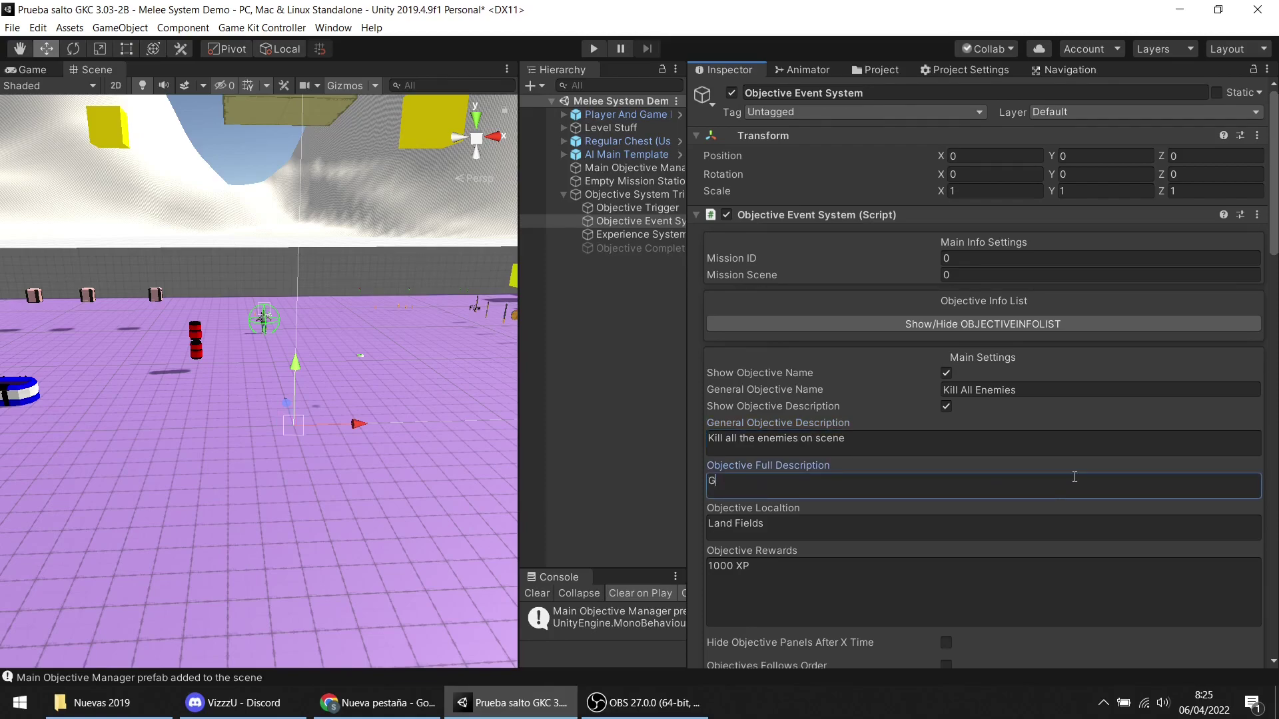
pyautogui.write('et')
pyautogui.press('BackSpace')
pyautogui.press('BackSpace')
pyautogui.write('I')
pyautogui.write('Do')
pyautogui.write(' what the ')
pyautogui.write('itl')
pyautogui.write('ays')
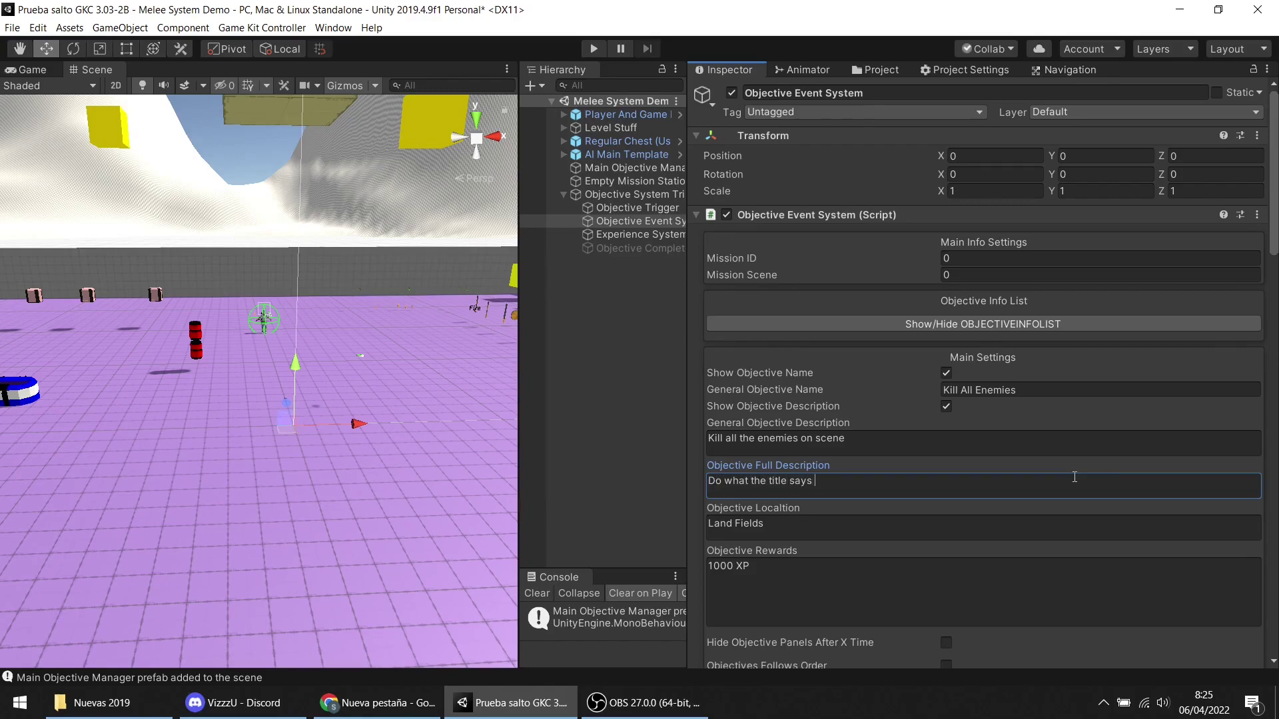
pyautogui.write('and g')
pyautogui.write('re')
pyautogui.press('BackSpace')
pyautogui.press('BackSpace')
pyautogui.write('reward')
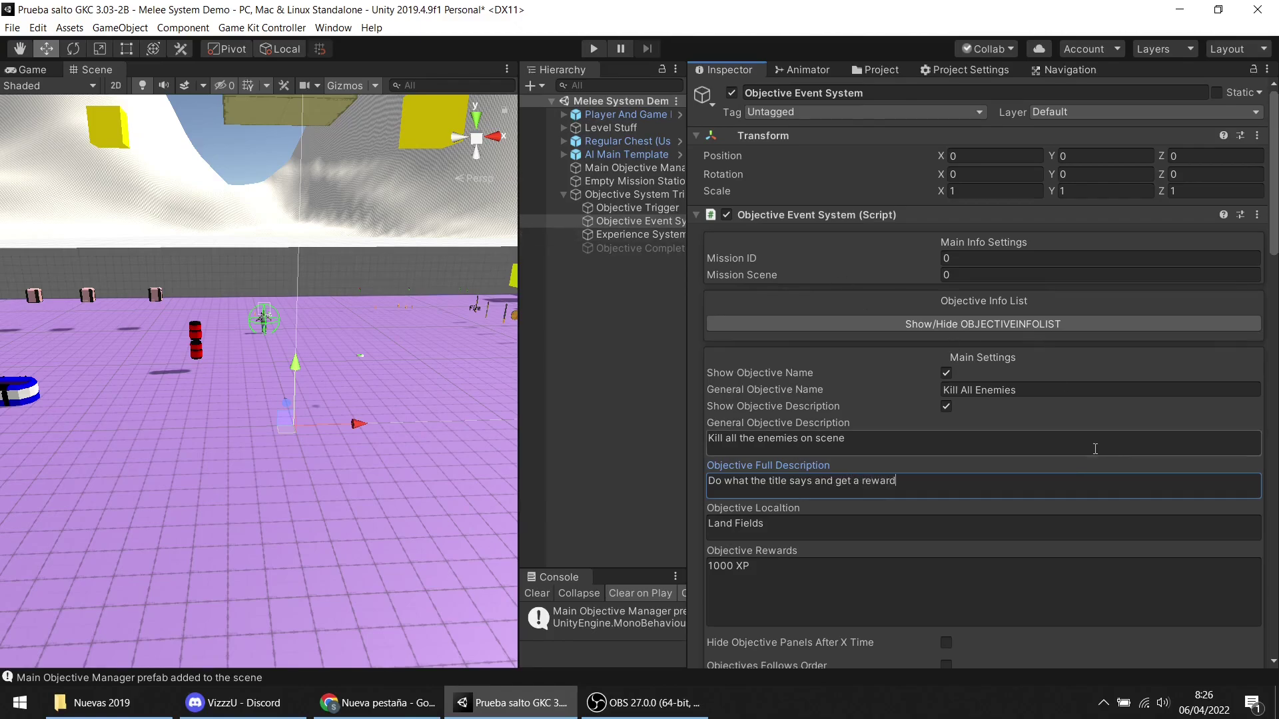
pyautogui.scroll(-10, 1104, 432)
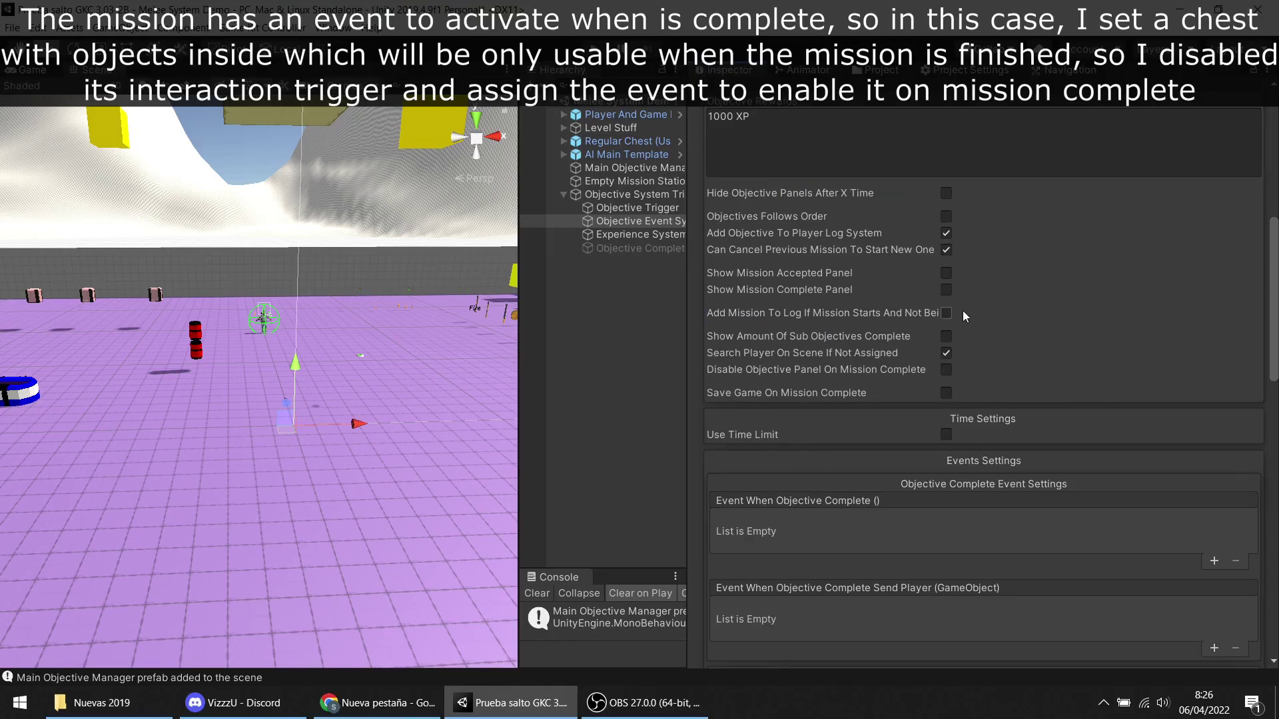
# Step: Add a new action entry to the mission's Event When Objective Complete
pyautogui.scroll(-5, 1134, 351)
pyautogui.scroll(-3, 1152, 350)
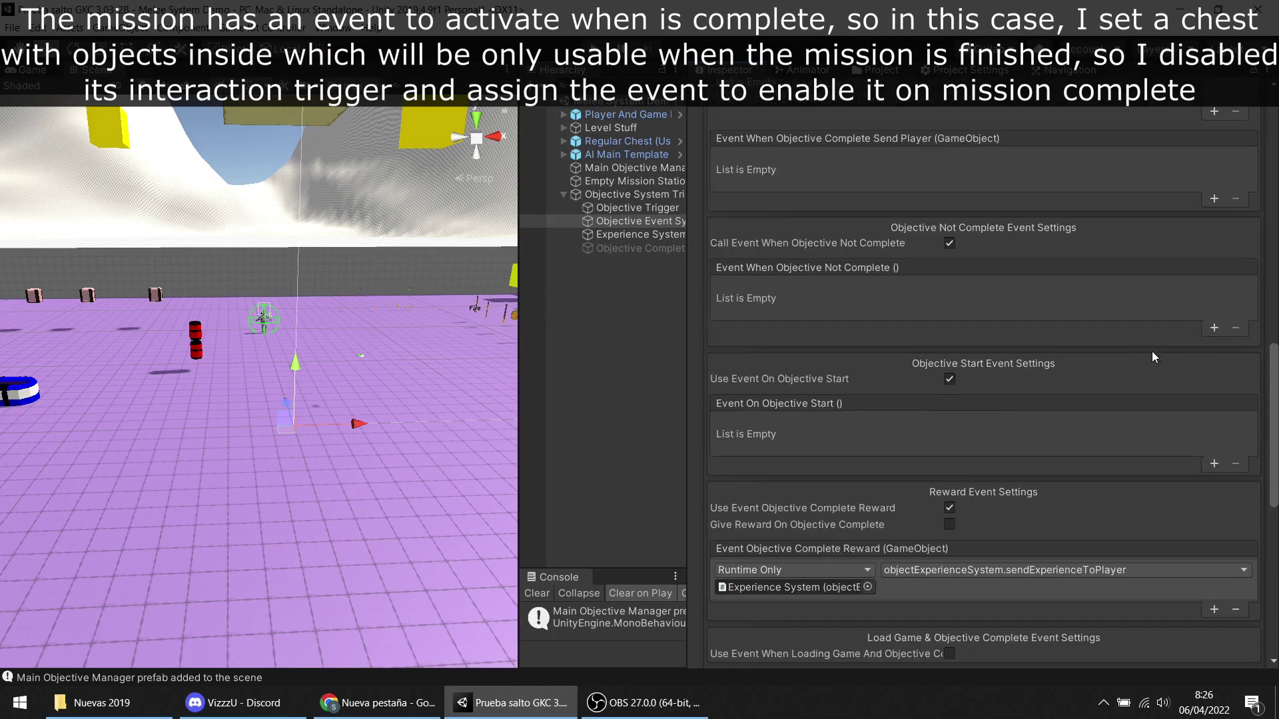
pyautogui.scroll(3, 1161, 293)
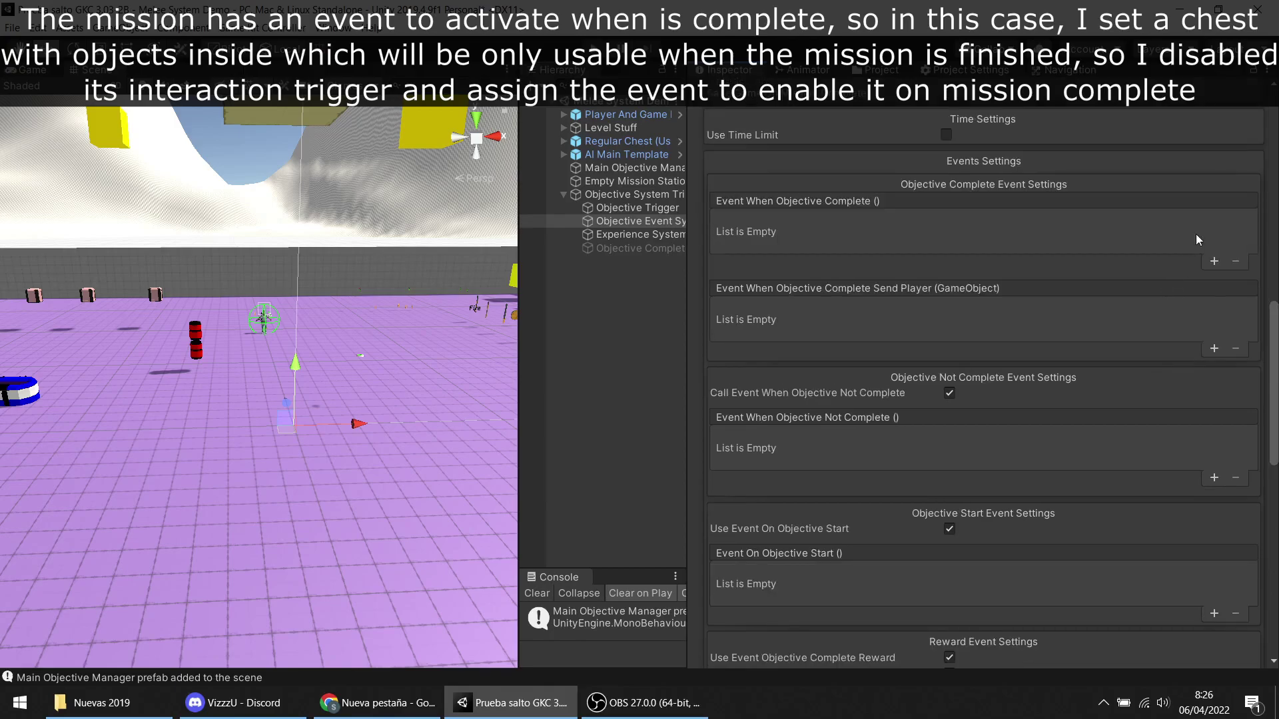
pyautogui.click(1215, 260)
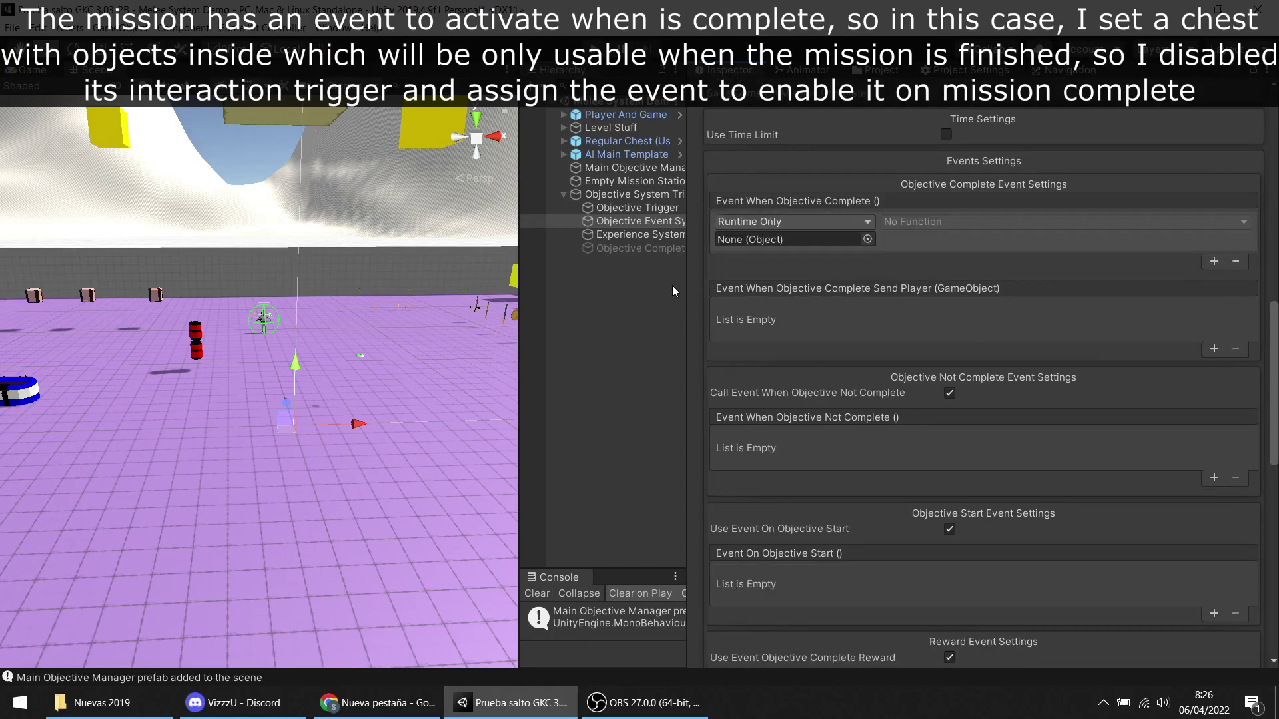
# Step: Disable the Regular Chest's Box Collider
pyautogui.moveTo(684, 285); pyautogui.dragTo(805, 285)
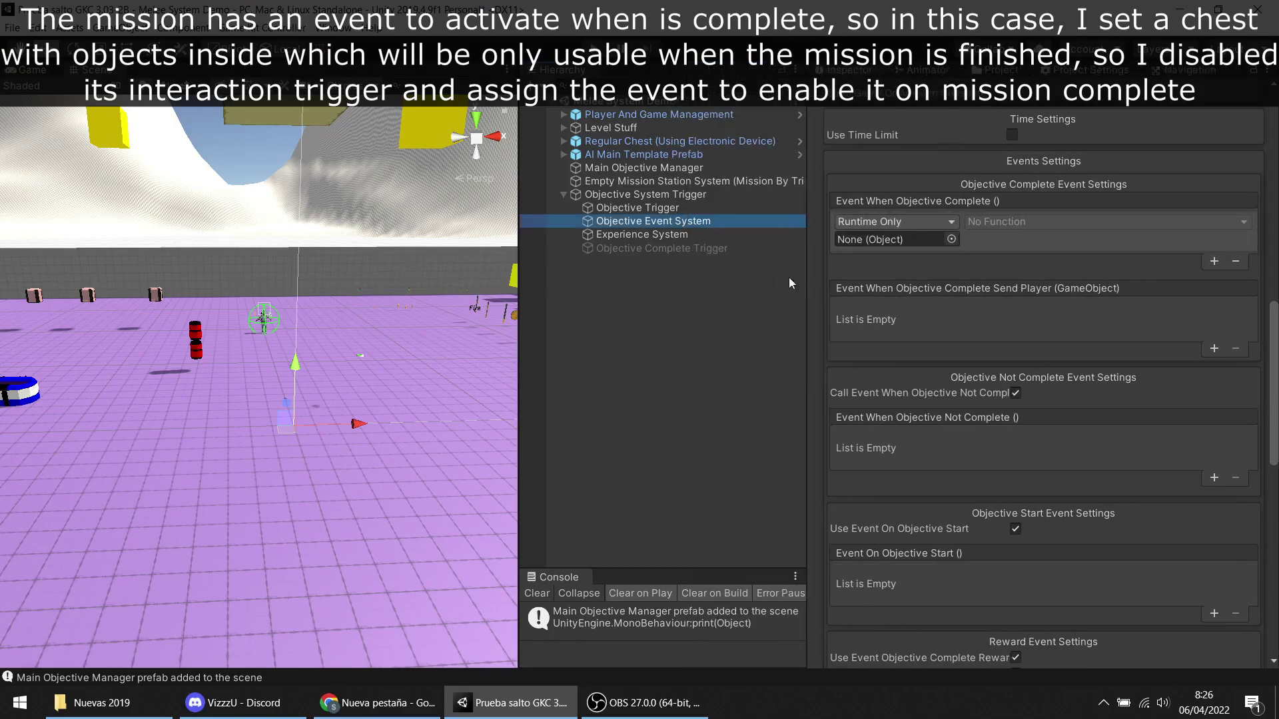
pyautogui.click(661, 144)
pyautogui.press('f')
pyautogui.scroll(-3, 232, 368)
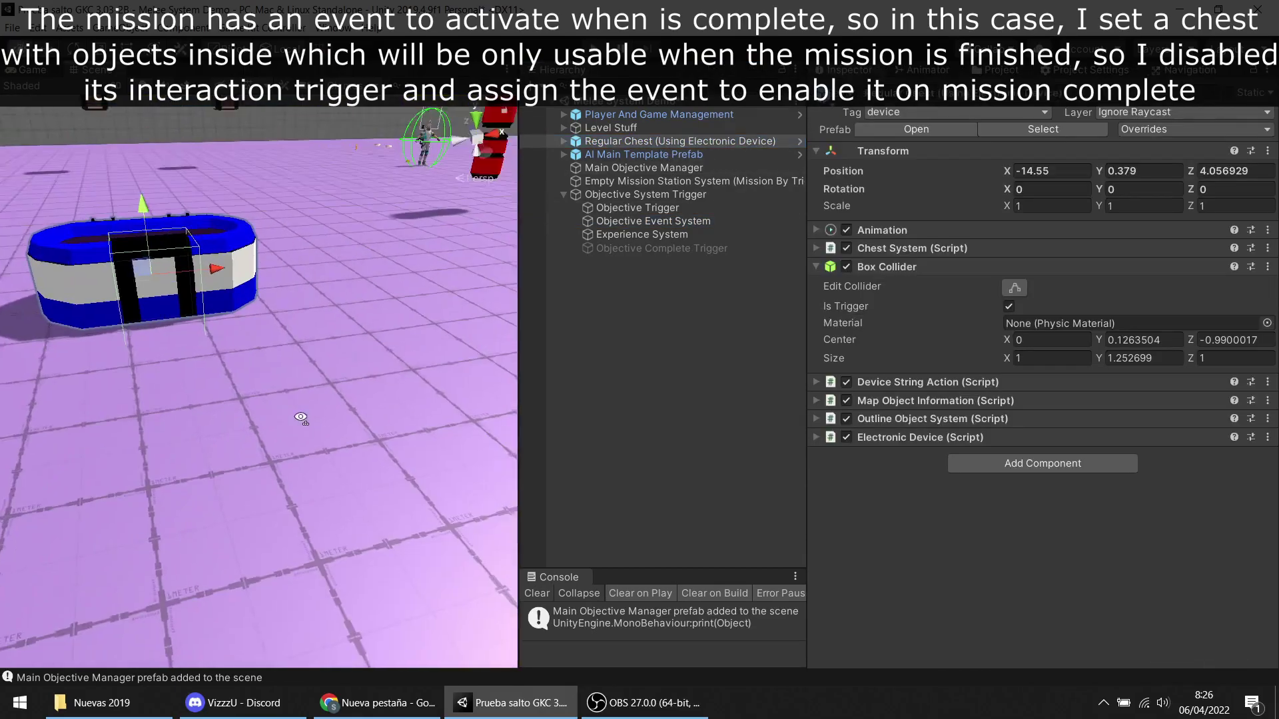
pyautogui.moveTo(232, 368)
pyautogui.mouseDown(button='middle')
pyautogui.moveTo(373, 542)
pyautogui.moveTo(306, 514)
pyautogui.moveTo(303, 498)
pyautogui.mouseUp(button='middle')
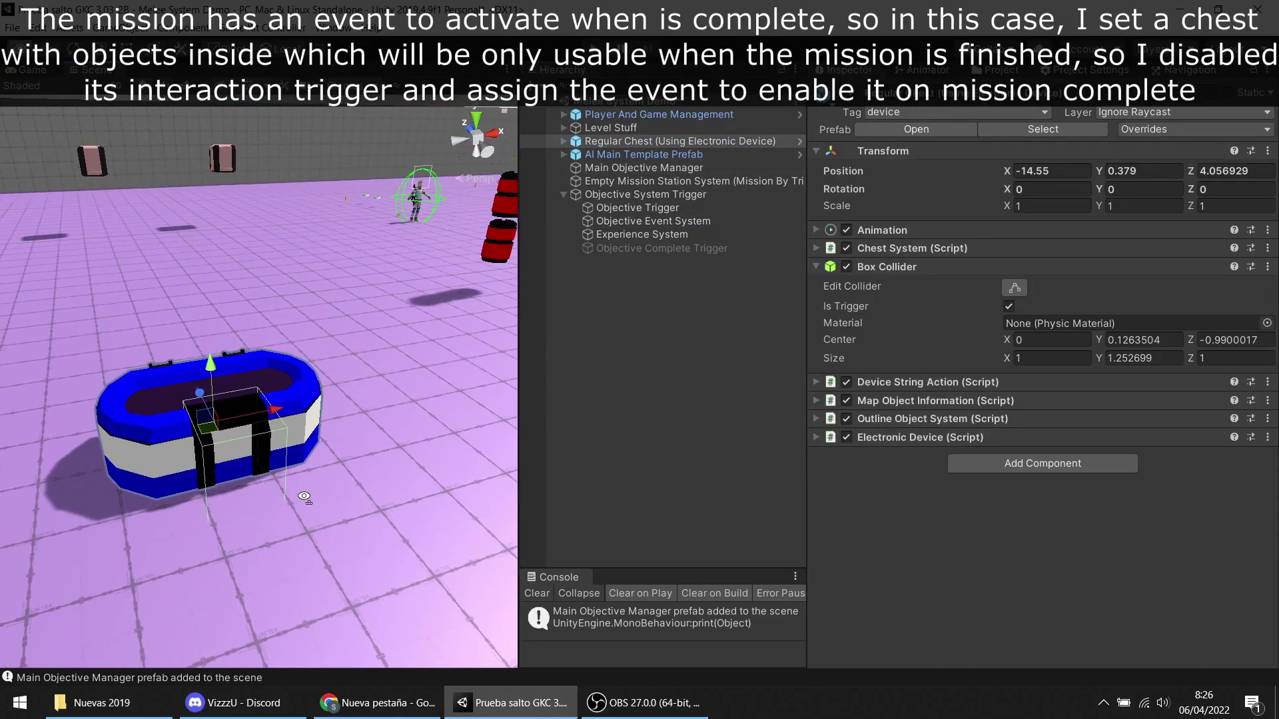
pyautogui.click(845, 267)
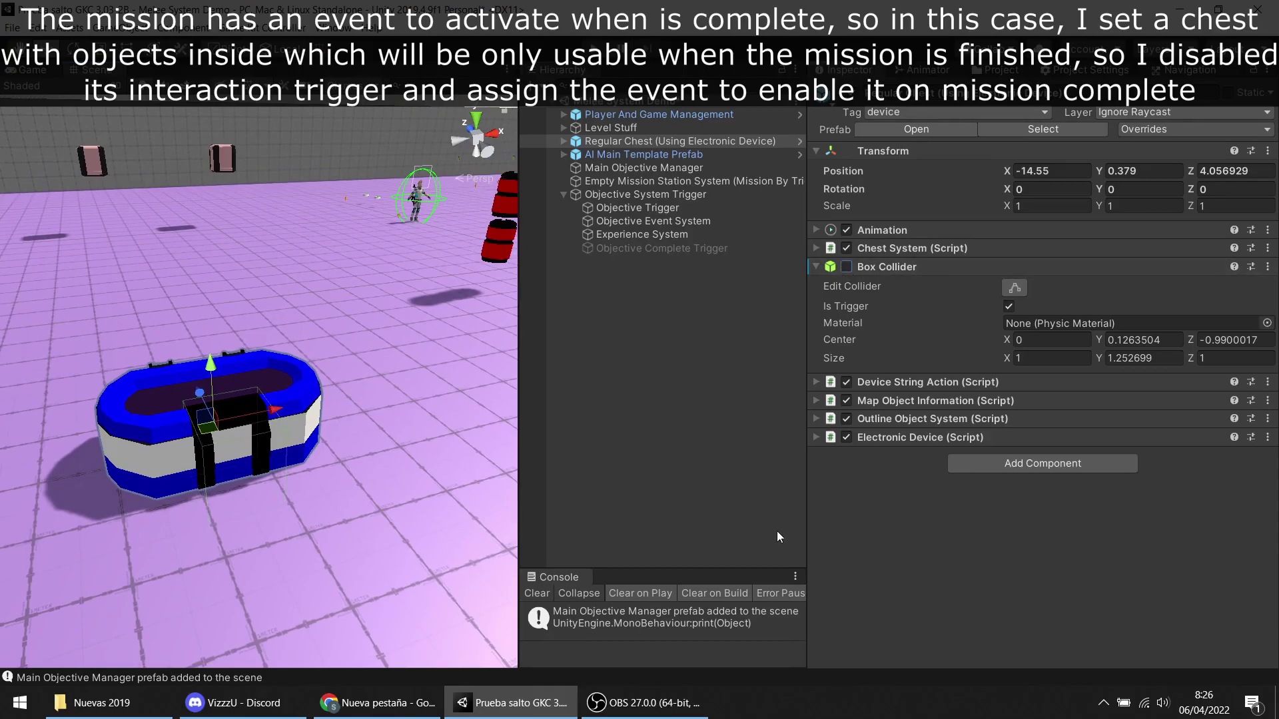
# Step: Make the objective-complete event set the Regular Chest's BoxCollider.enabled to true
pyautogui.click(664, 221)
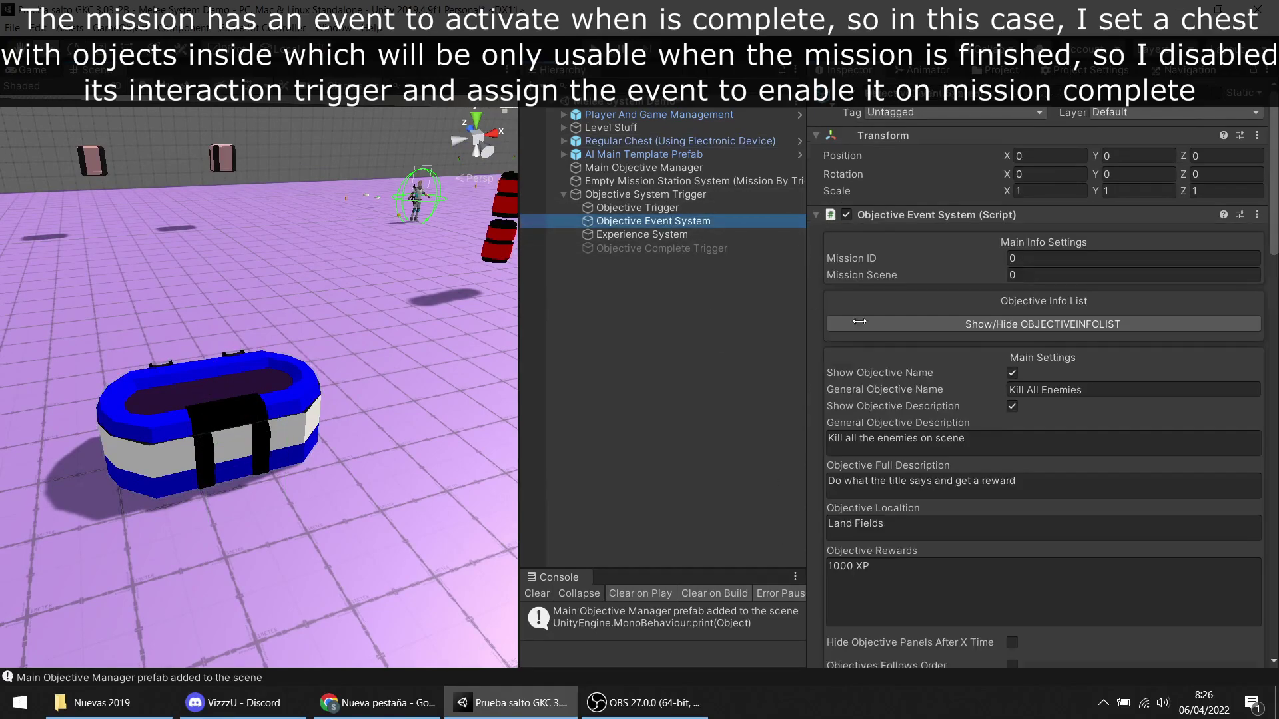
pyautogui.scroll(-10, 1014, 441)
pyautogui.scroll(-1, 1013, 442)
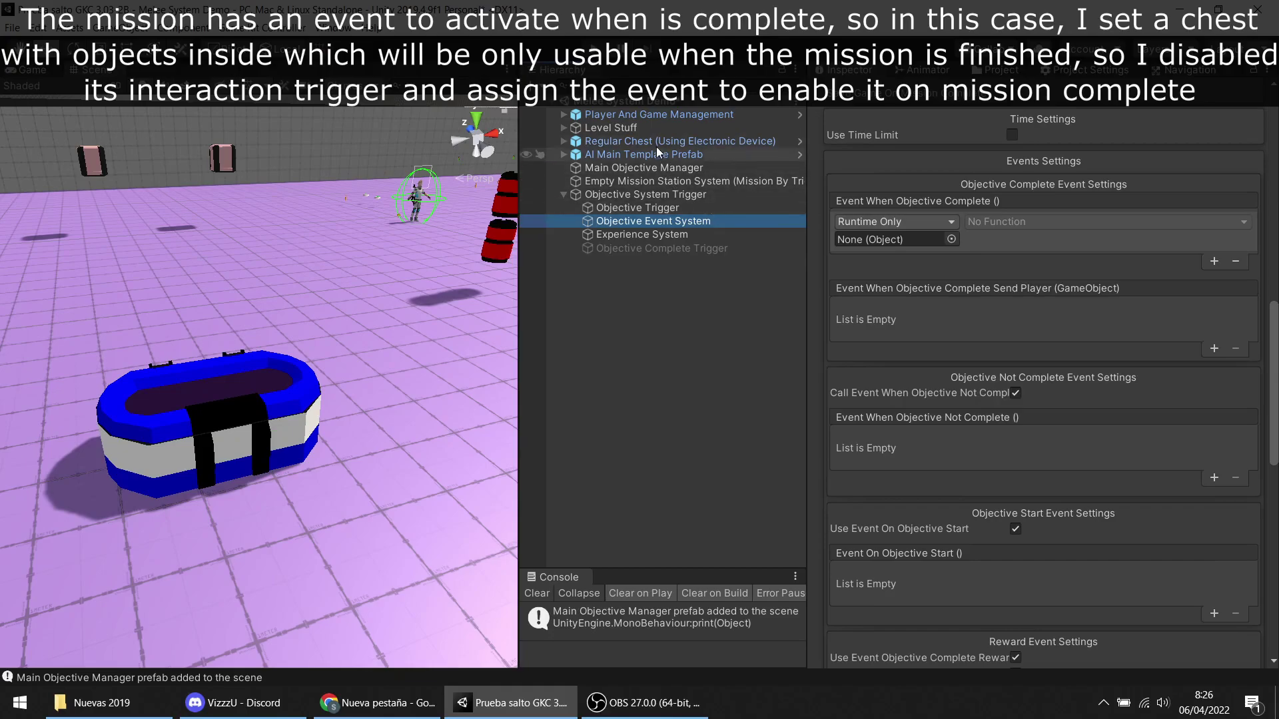
pyautogui.moveTo(653, 141); pyautogui.dragTo(889, 237)
pyautogui.click(1021, 225)
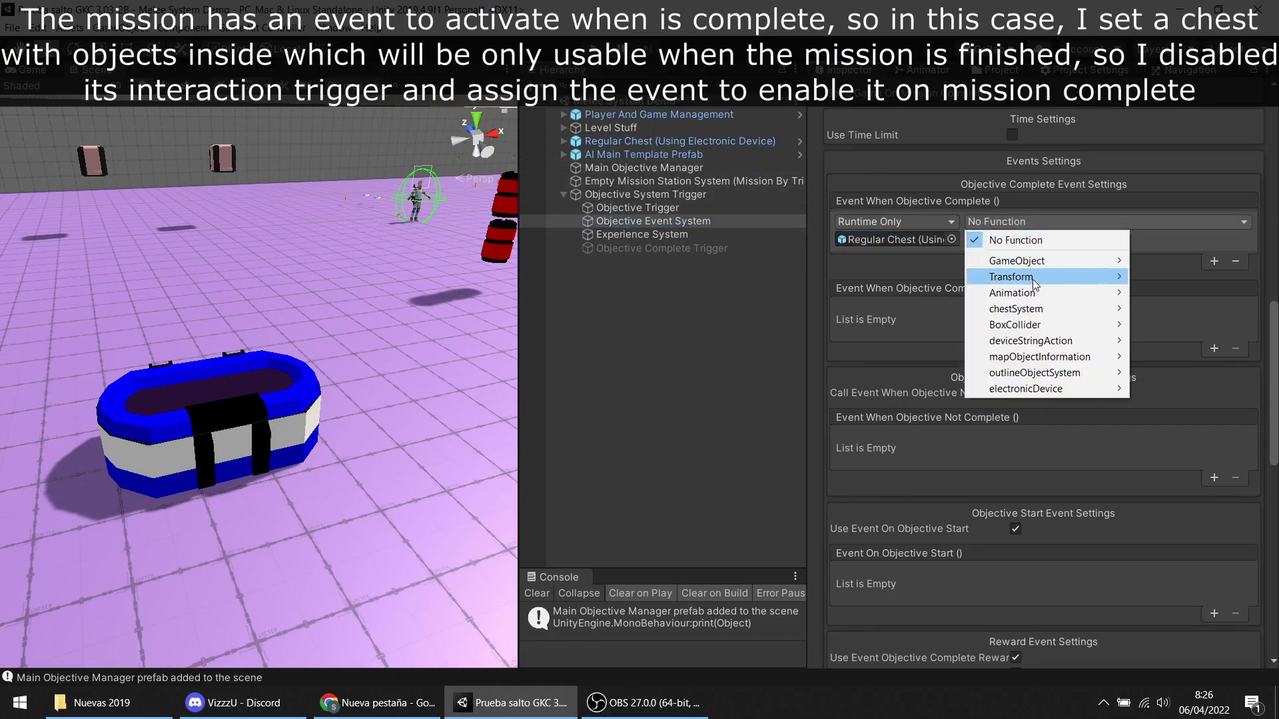
pyautogui.moveTo(1028, 325)
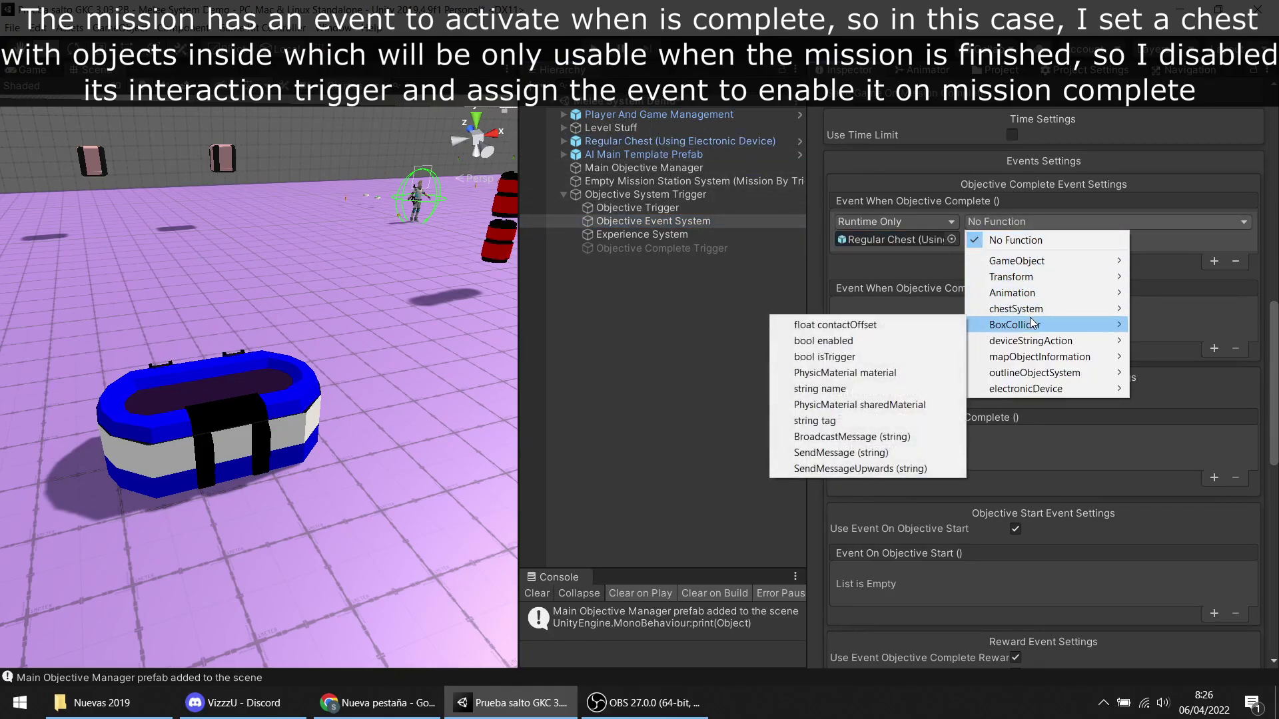
pyautogui.click(923, 340)
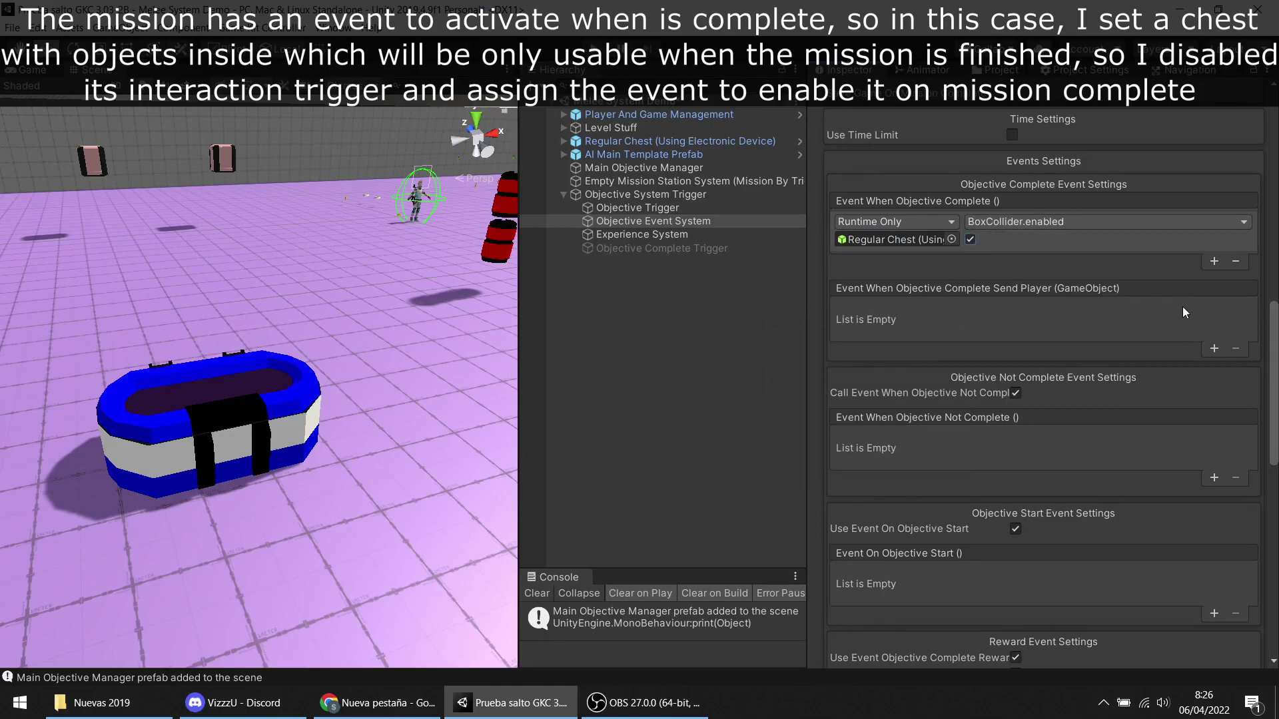
pyautogui.scroll(10, 1092, 351)
pyautogui.scroll(5, 985, 306)
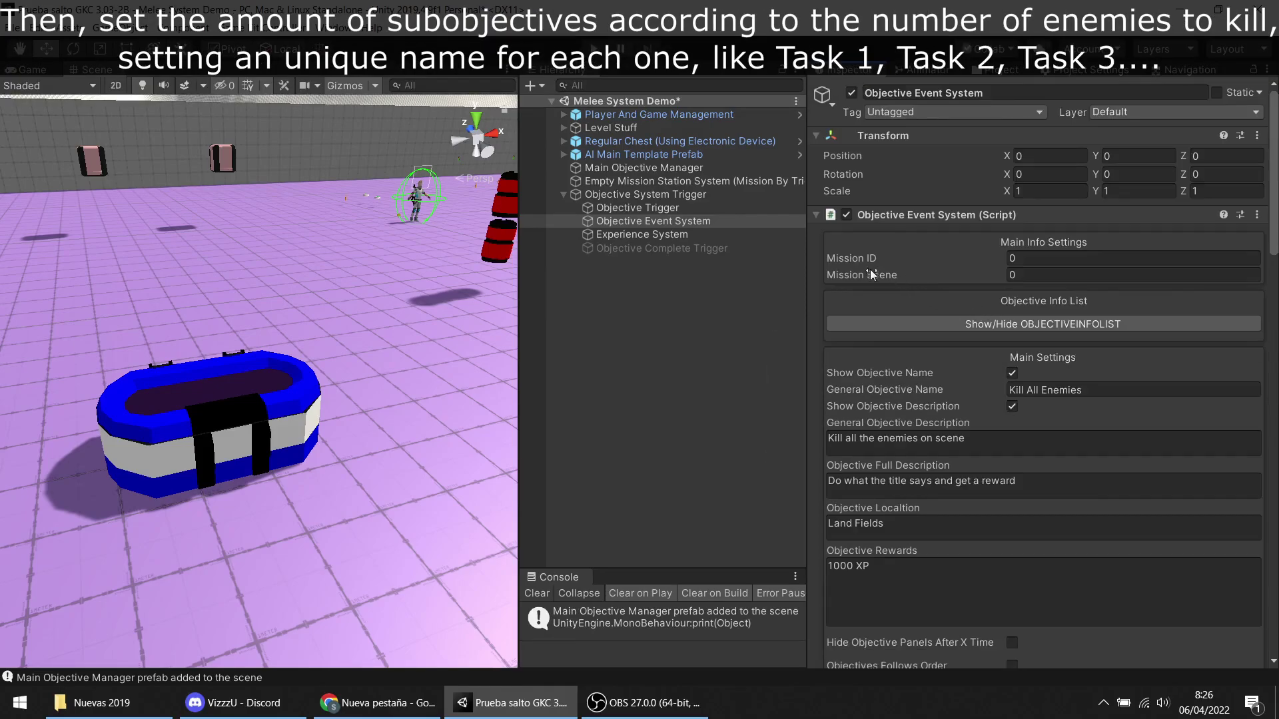
# Step: Show the objective info list and add two more subobjectives after Task 1
pyautogui.click(898, 323)
pyautogui.moveTo(806, 343); pyautogui.dragTo(608, 343)
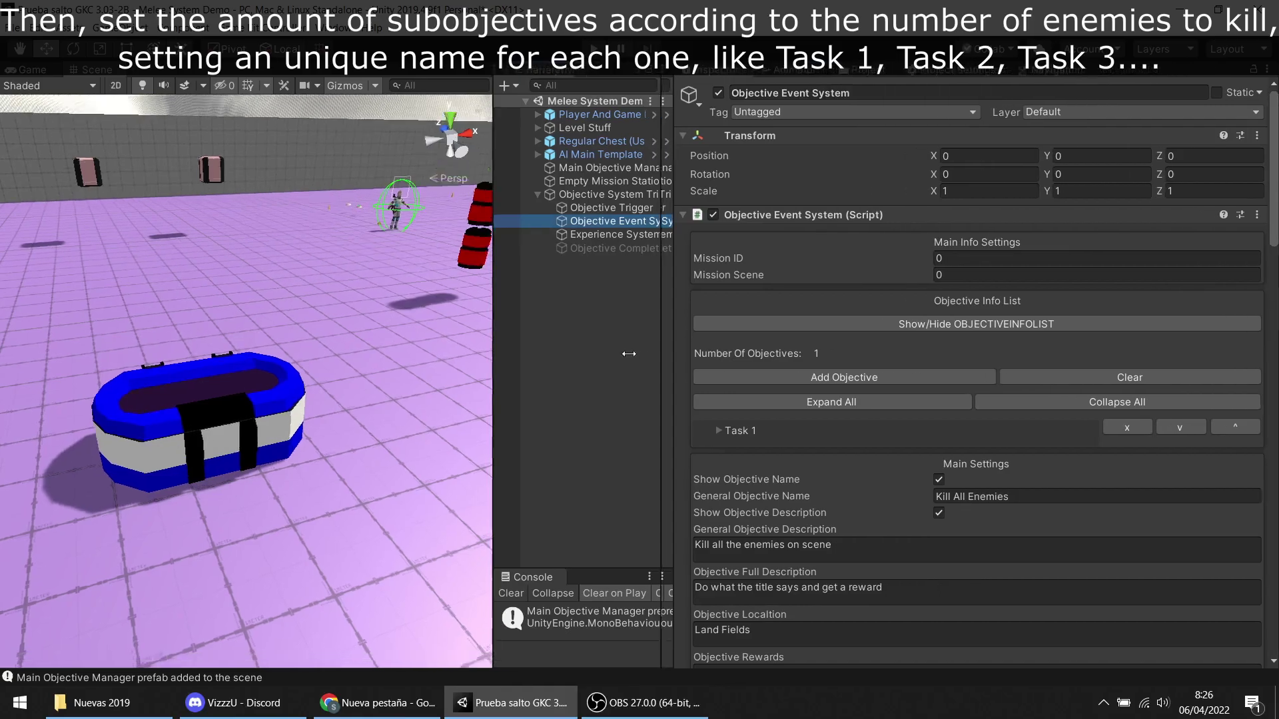
pyautogui.click(749, 433)
pyautogui.scroll(-3, 749, 433)
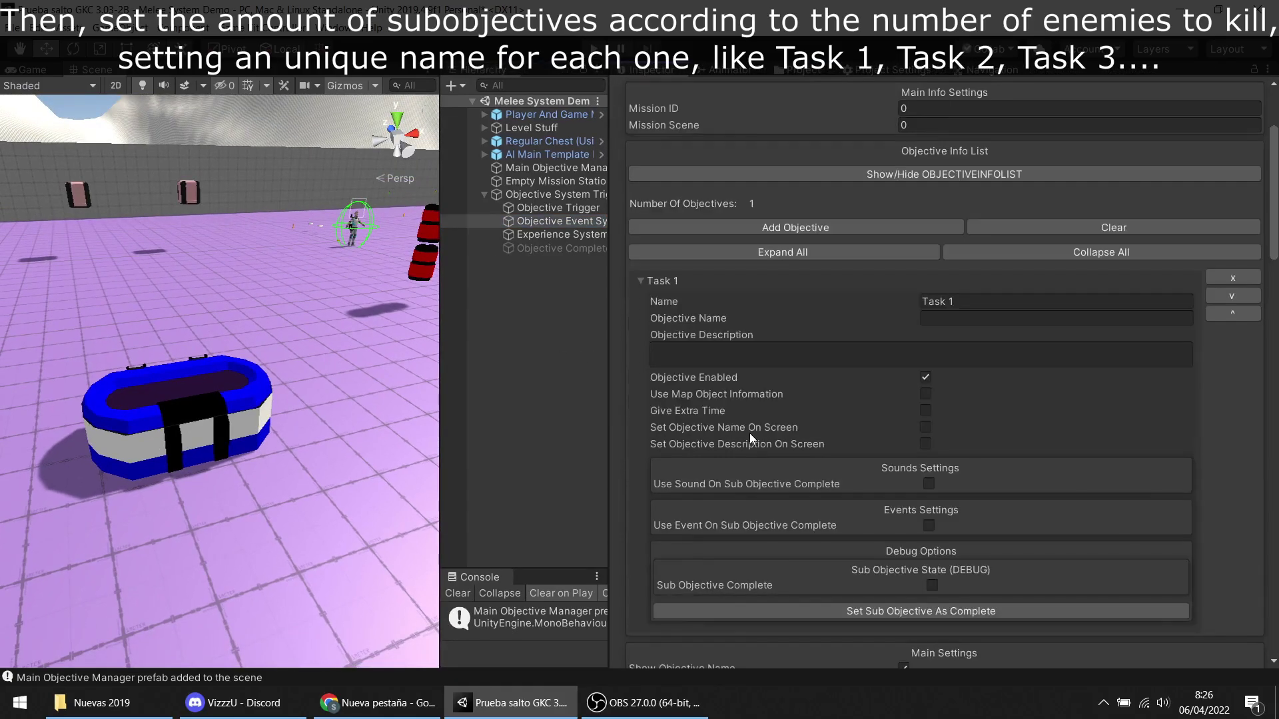
pyautogui.click(801, 230)
pyautogui.click(801, 229)
pyautogui.click(689, 281)
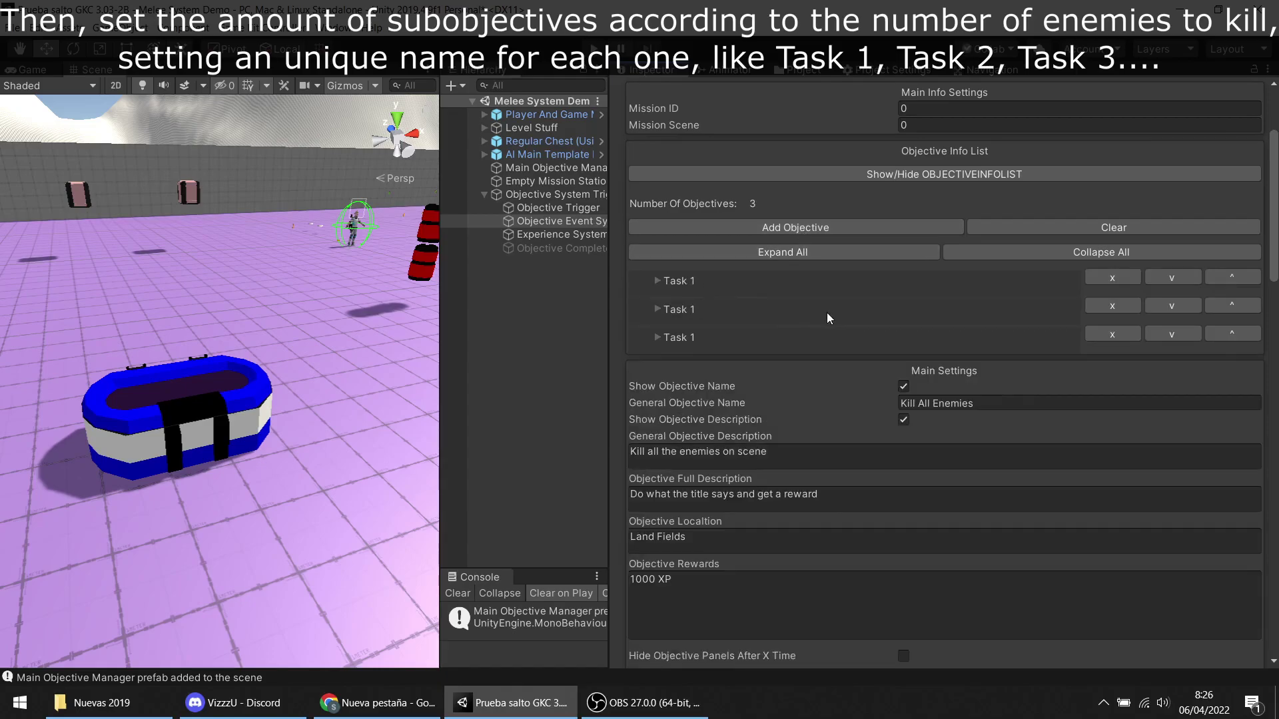
# Step: Rename the new subobjectives to Task 2 and Task 3
pyautogui.click(778, 306)
pyautogui.click(913, 330)
pyautogui.press('BackSpace')
pyautogui.write('2')
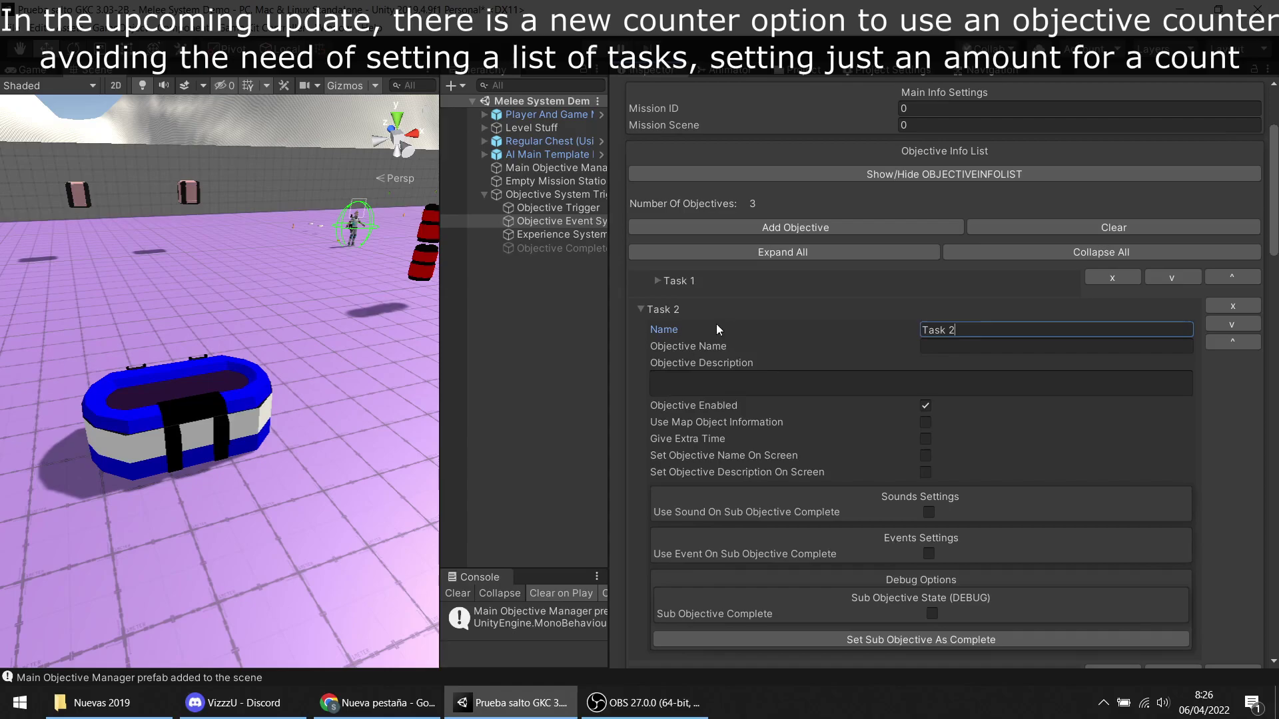
pyautogui.click(688, 310)
pyautogui.click(692, 333)
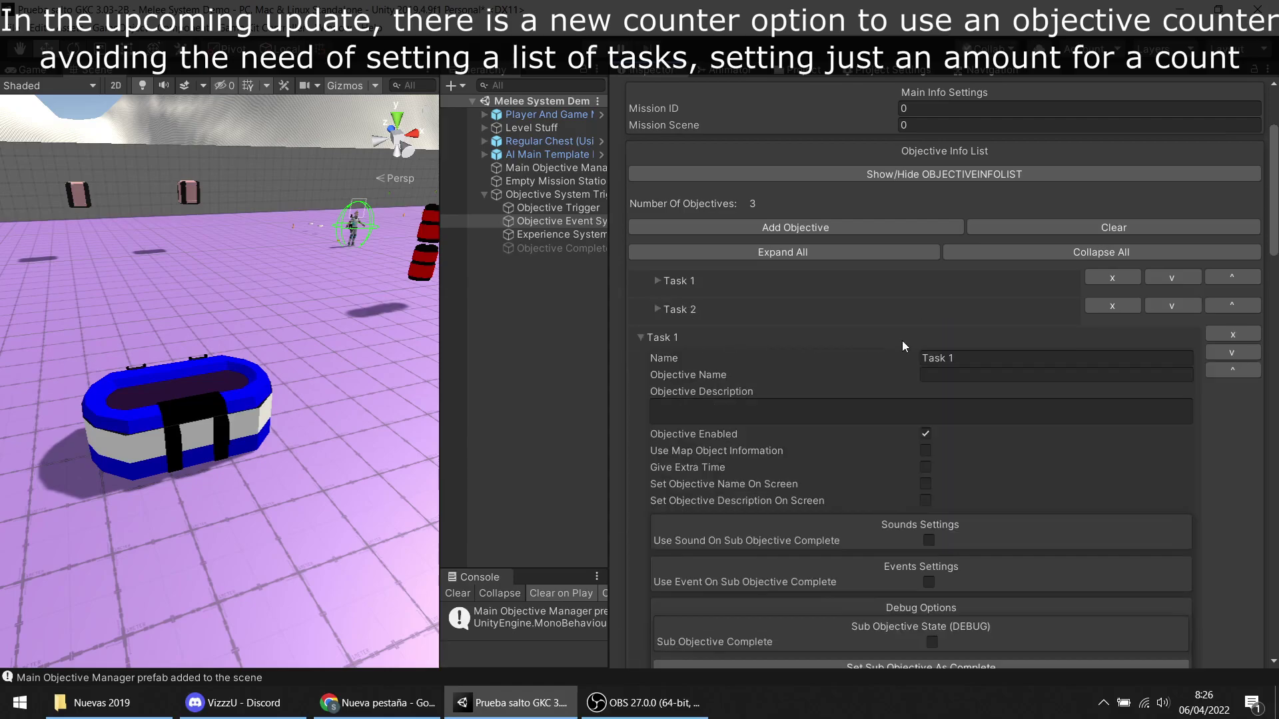
pyautogui.click(950, 357)
pyautogui.press('BackSpace')
pyautogui.write('3')
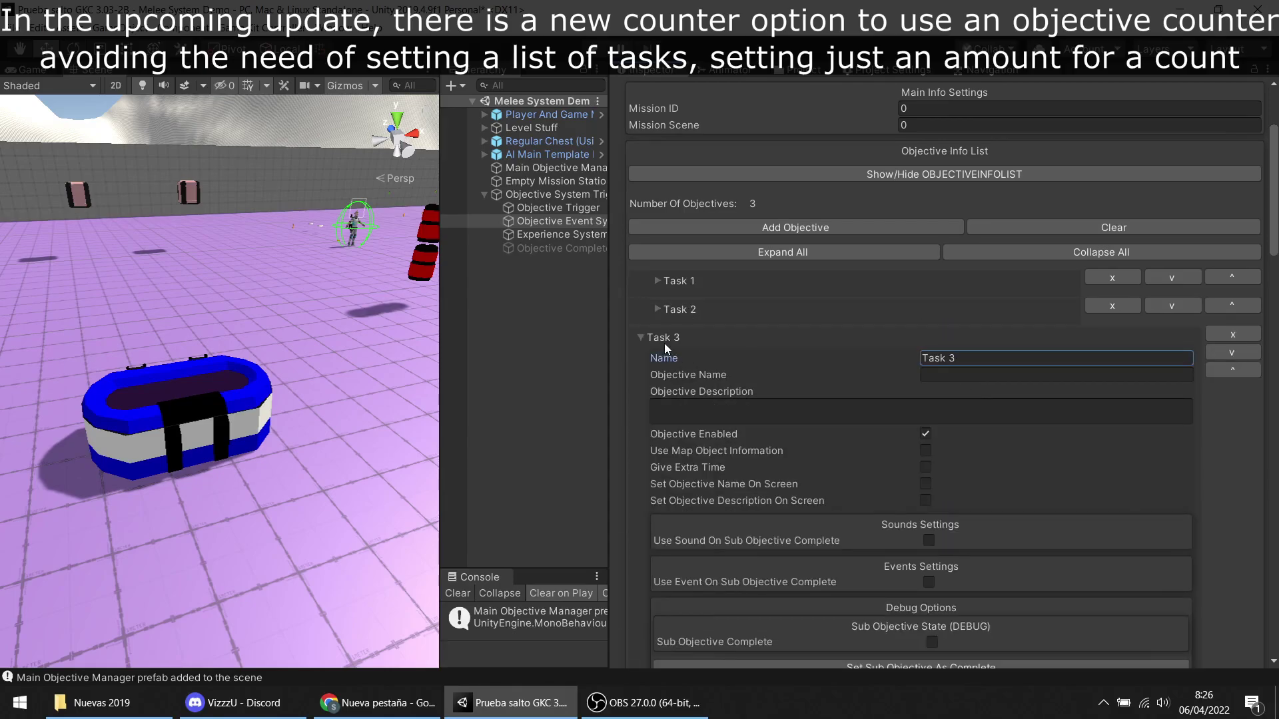
pyautogui.click(665, 343)
# Step: Add a new entry to the AI Player Controller (Armed)'s Dead Function Call
pyautogui.moveTo(617, 320); pyautogui.dragTo(735, 320)
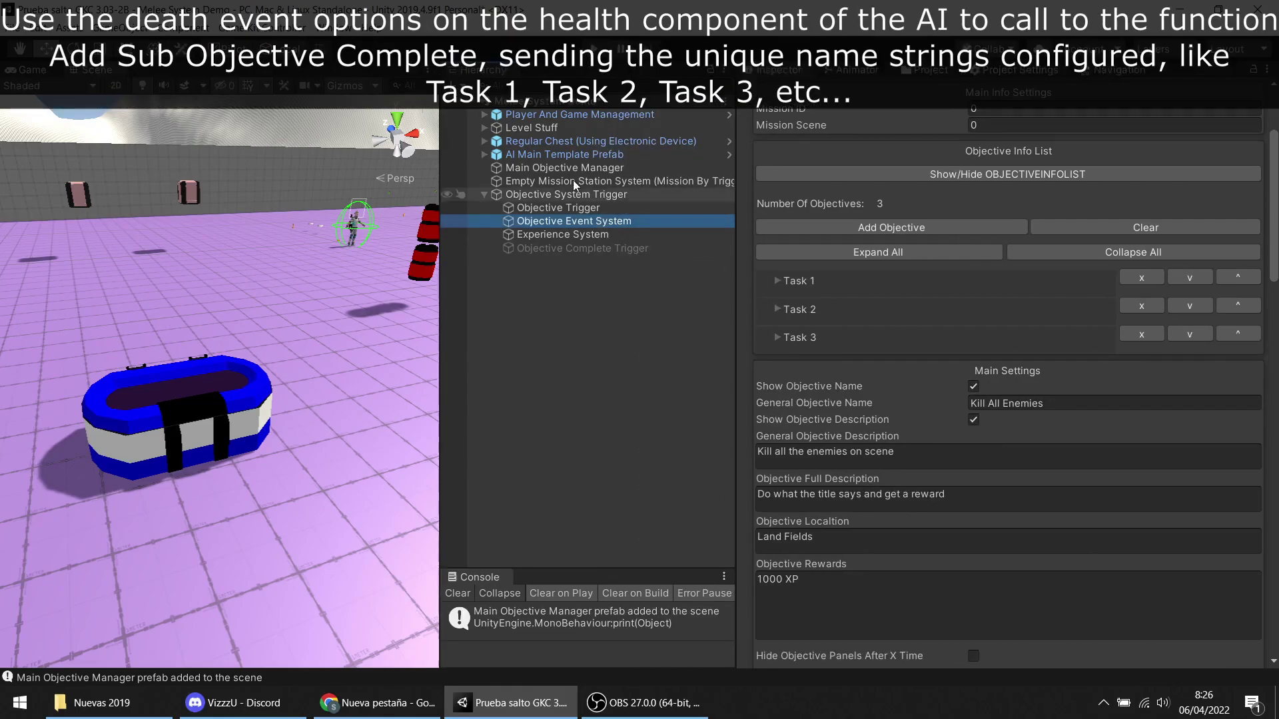
pyautogui.click(491, 155)
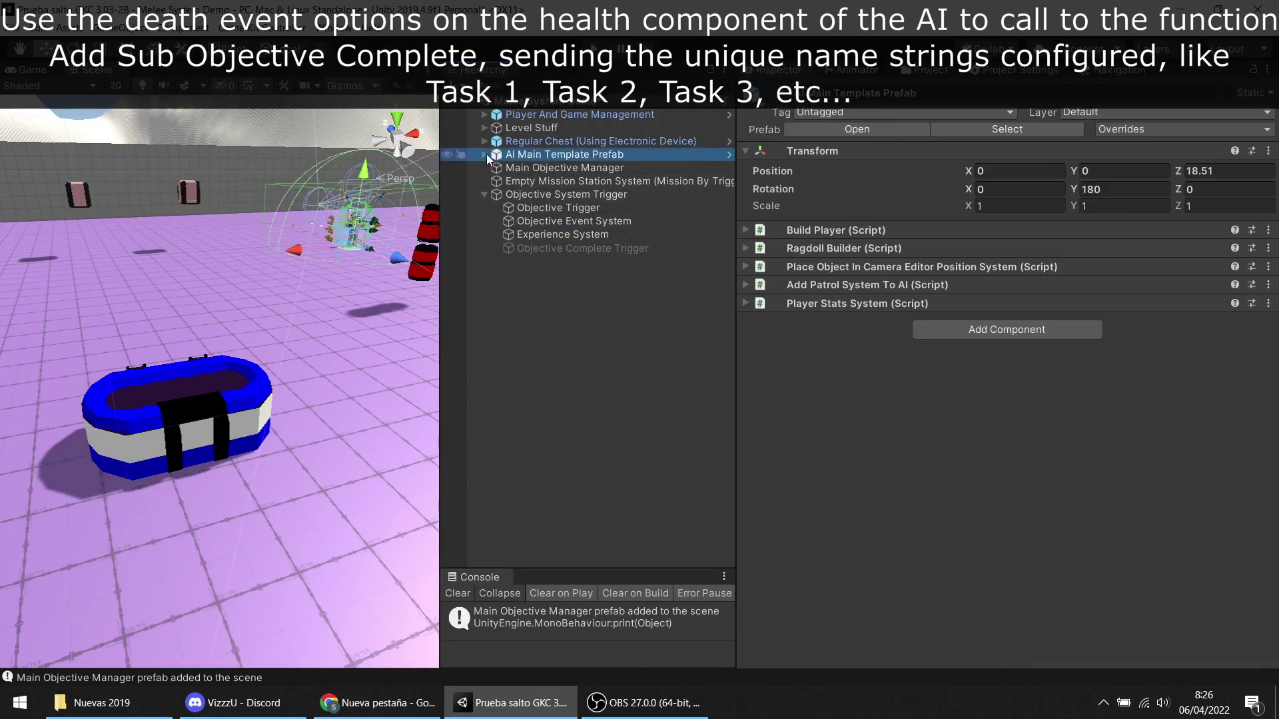
pyautogui.click(483, 153)
pyautogui.click(554, 170)
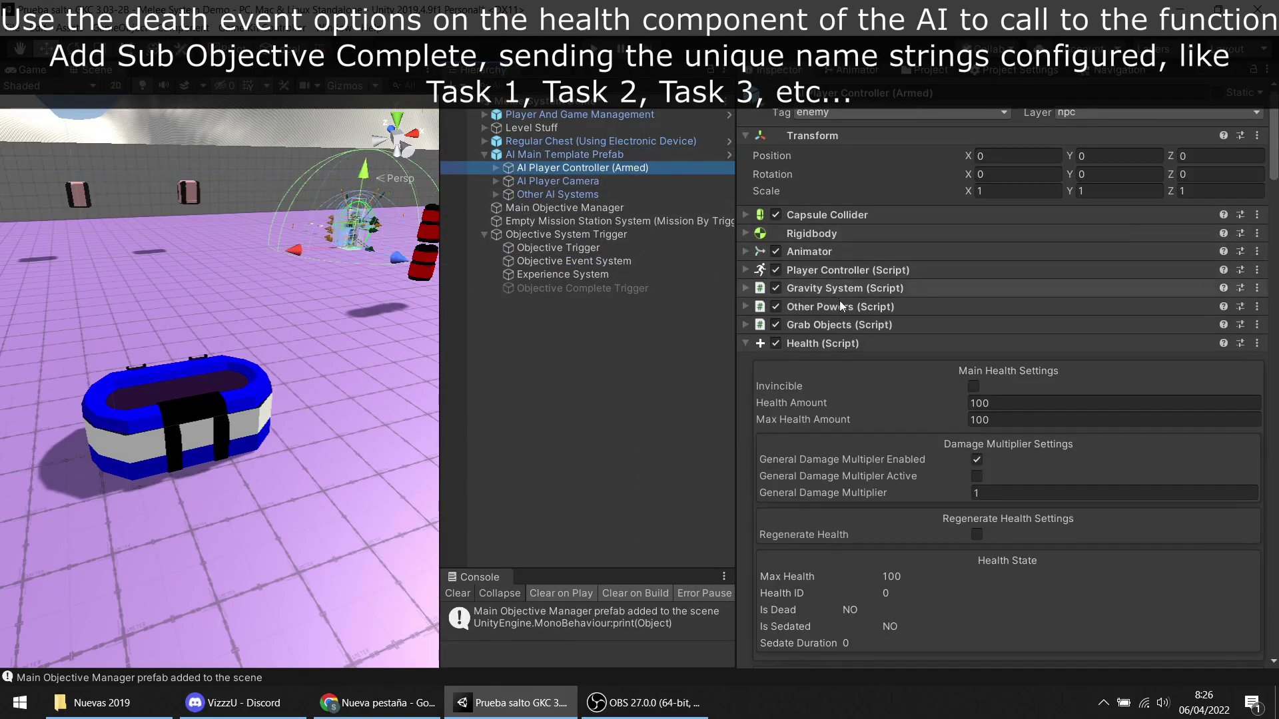
pyautogui.scroll(-20, 932, 380)
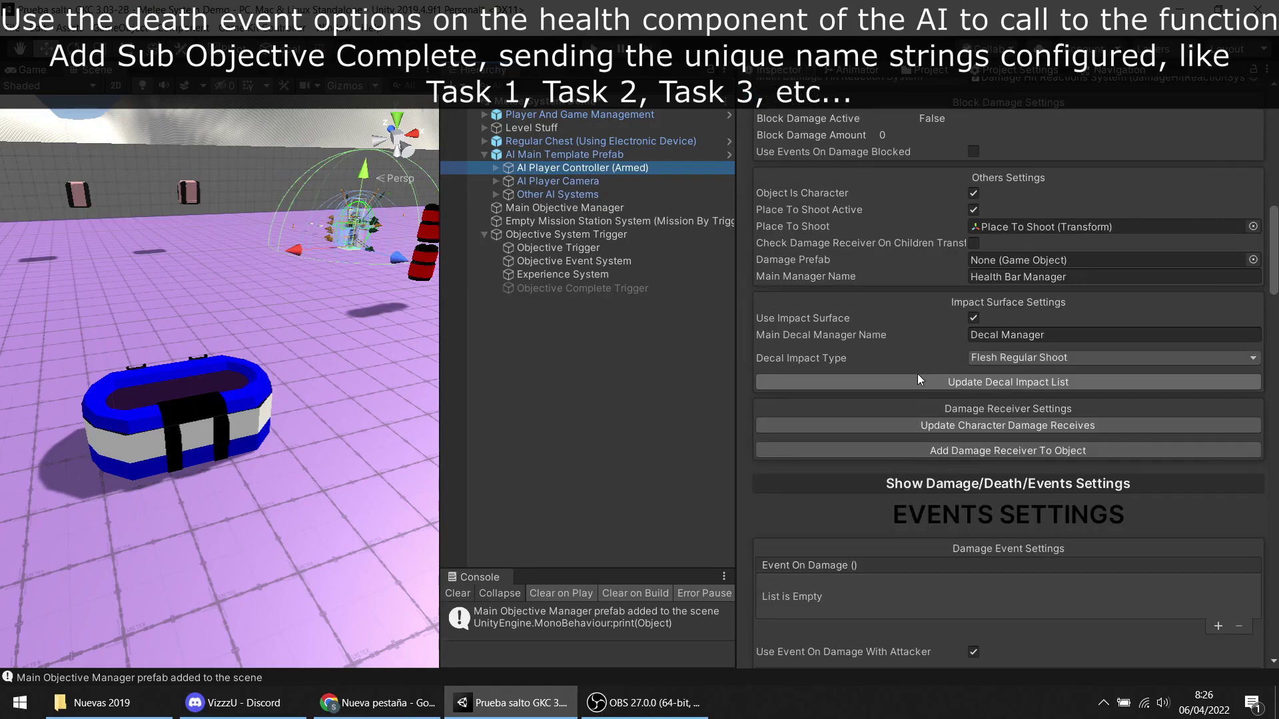
pyautogui.scroll(-5, 992, 353)
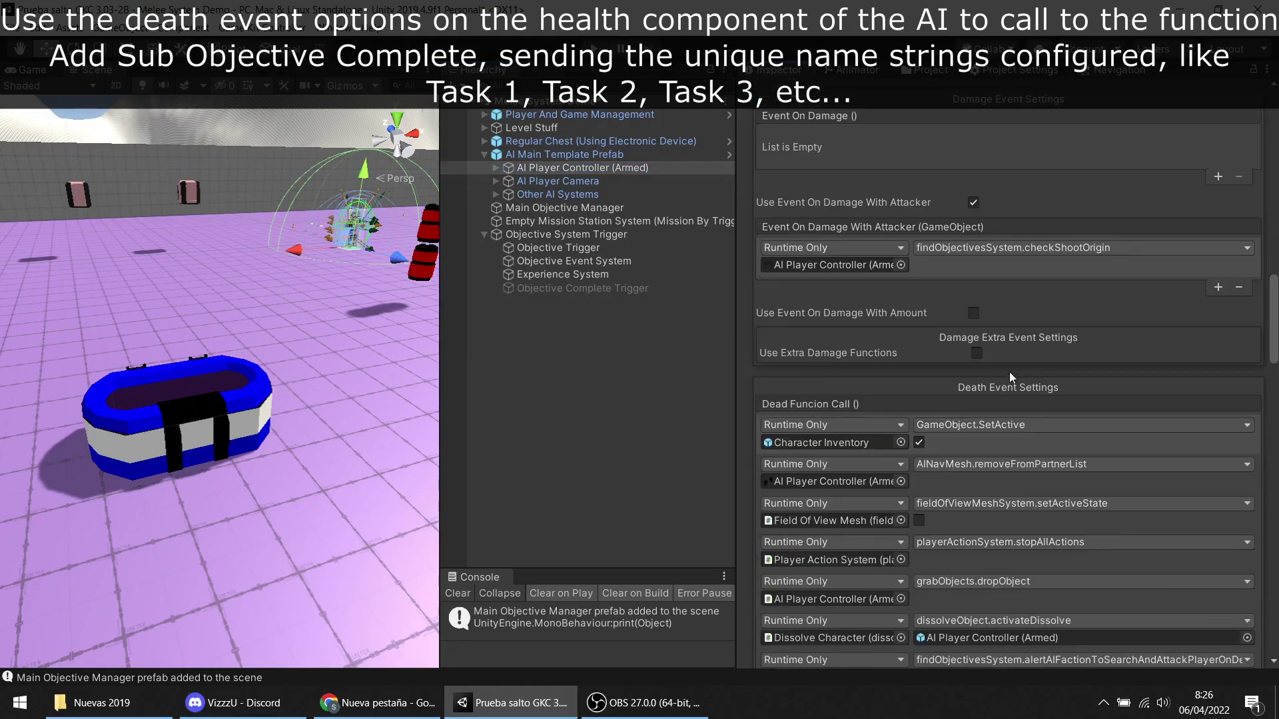
pyautogui.scroll(-5, 1009, 372)
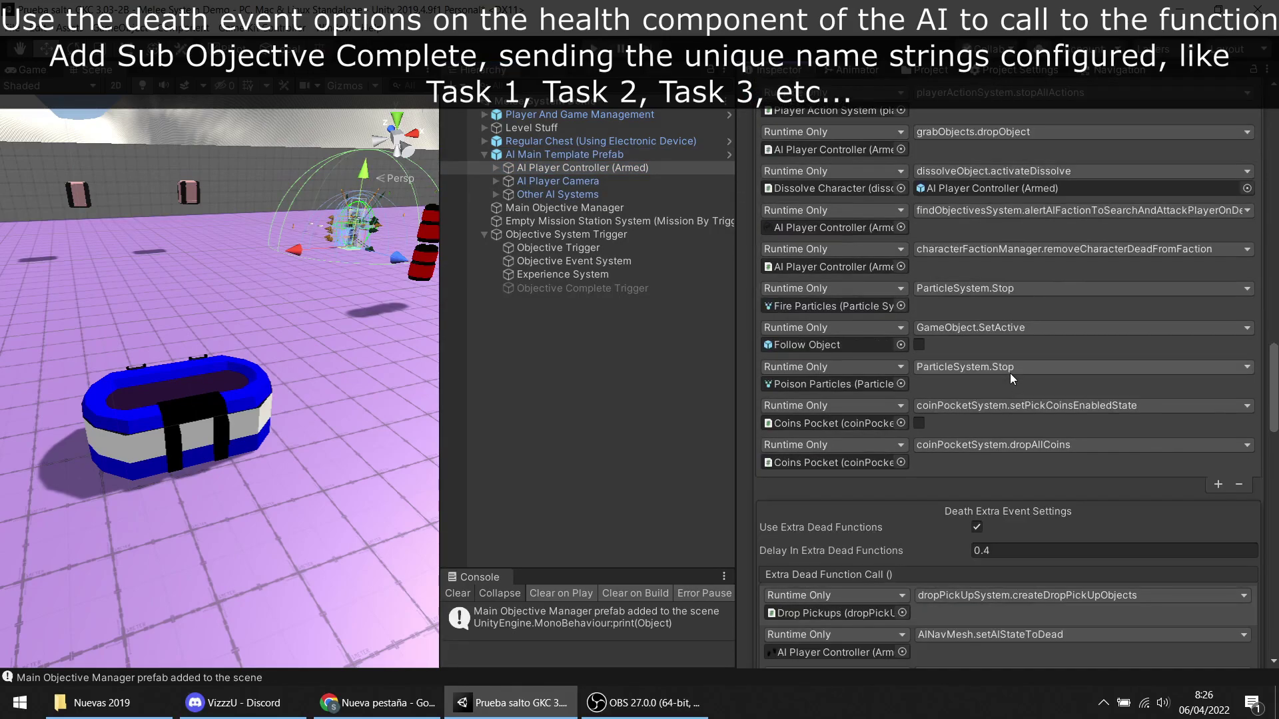
pyautogui.click(1219, 484)
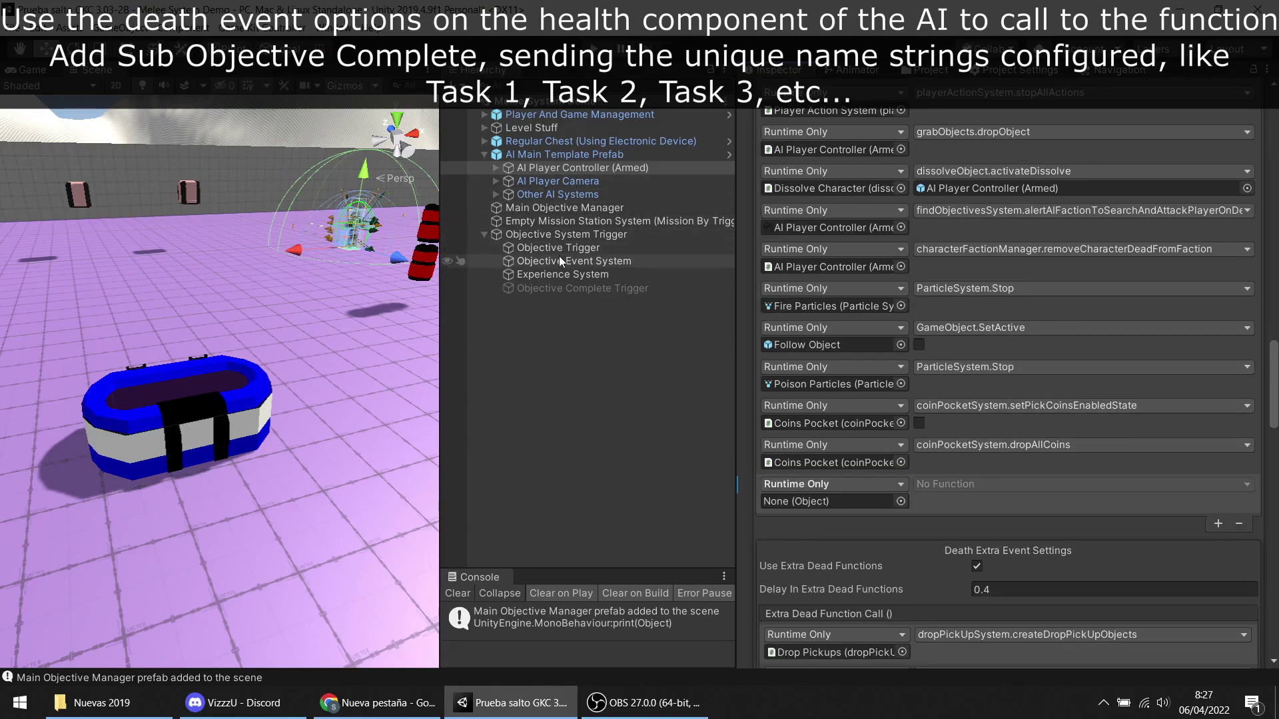
# Step: Make the death call run objectiveEventSystem.addSubObjectiveComplete with 'Task 1'
pyautogui.moveTo(559, 261); pyautogui.dragTo(833, 500)
pyautogui.click(938, 485)
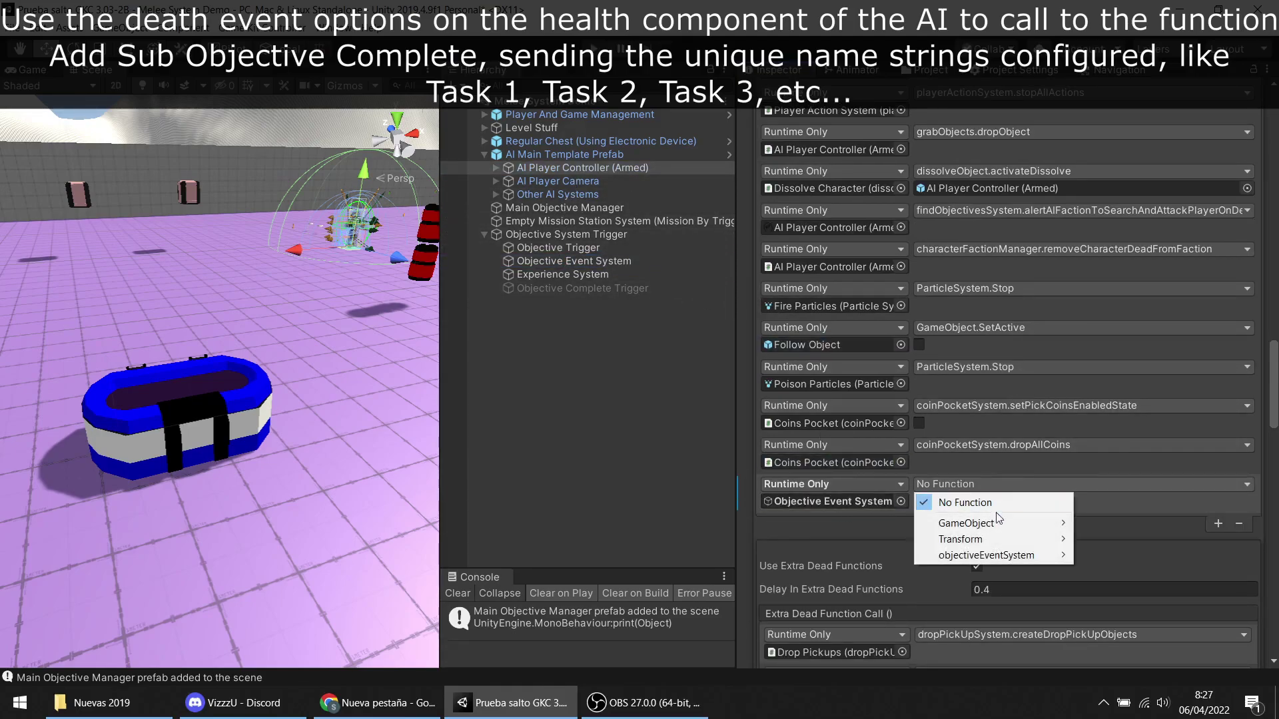
pyautogui.moveTo(1000, 553)
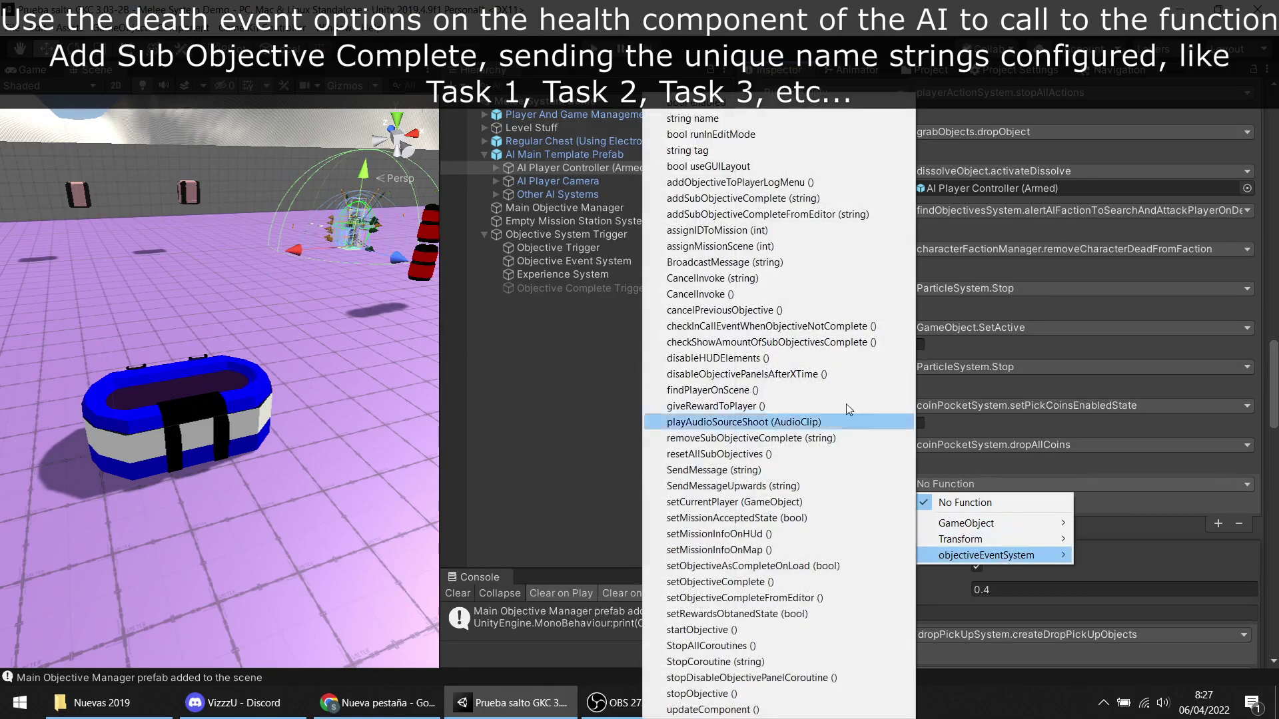
pyautogui.click(850, 198)
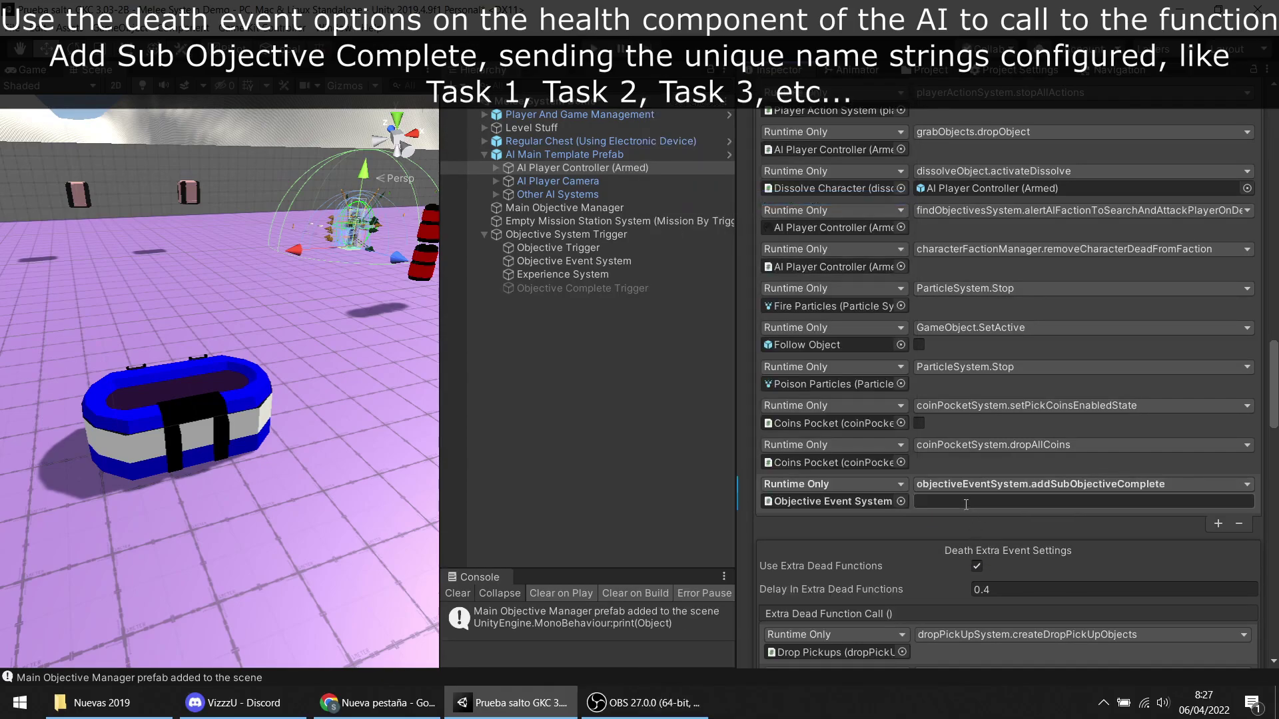
pyautogui.write('Task 1')
pyautogui.moveTo(438, 362); pyautogui.dragTo(622, 363)
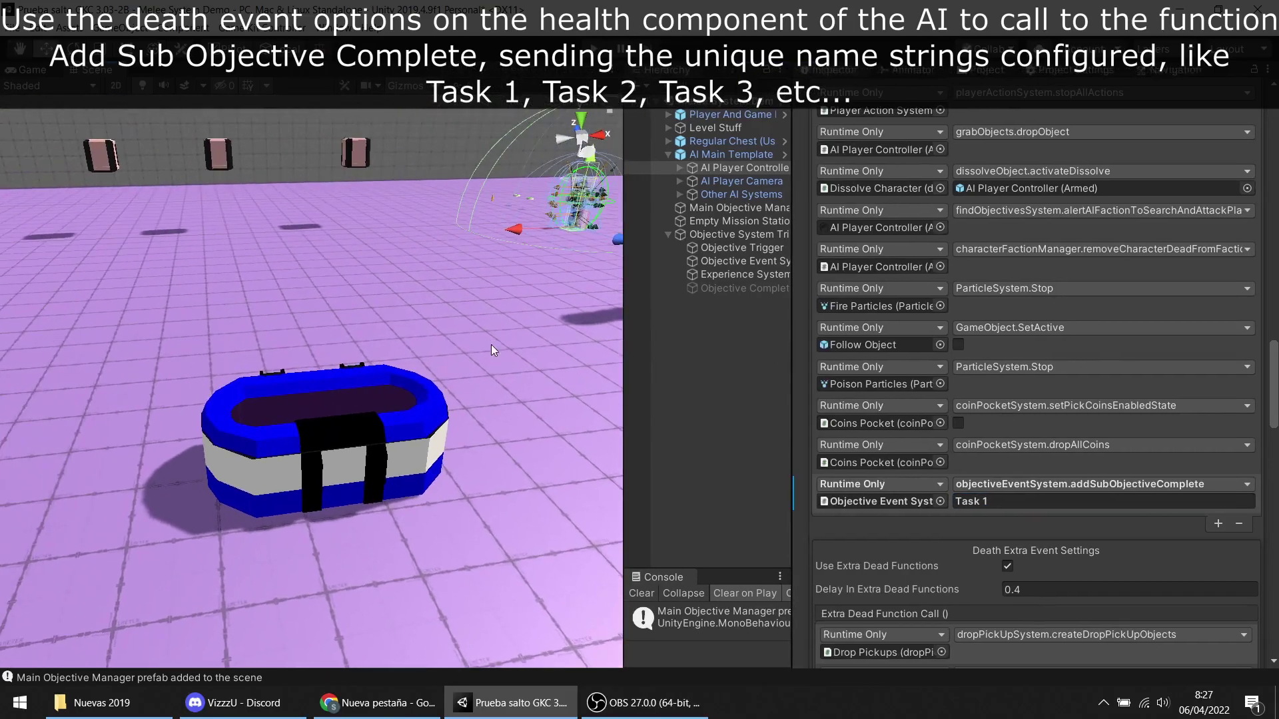
pyautogui.moveTo(490, 344); pyautogui.dragTo(274, 453, button='middle')
# Step: Duplicate the AI enemy and move the copy to the right along X
pyautogui.click(453, 305)
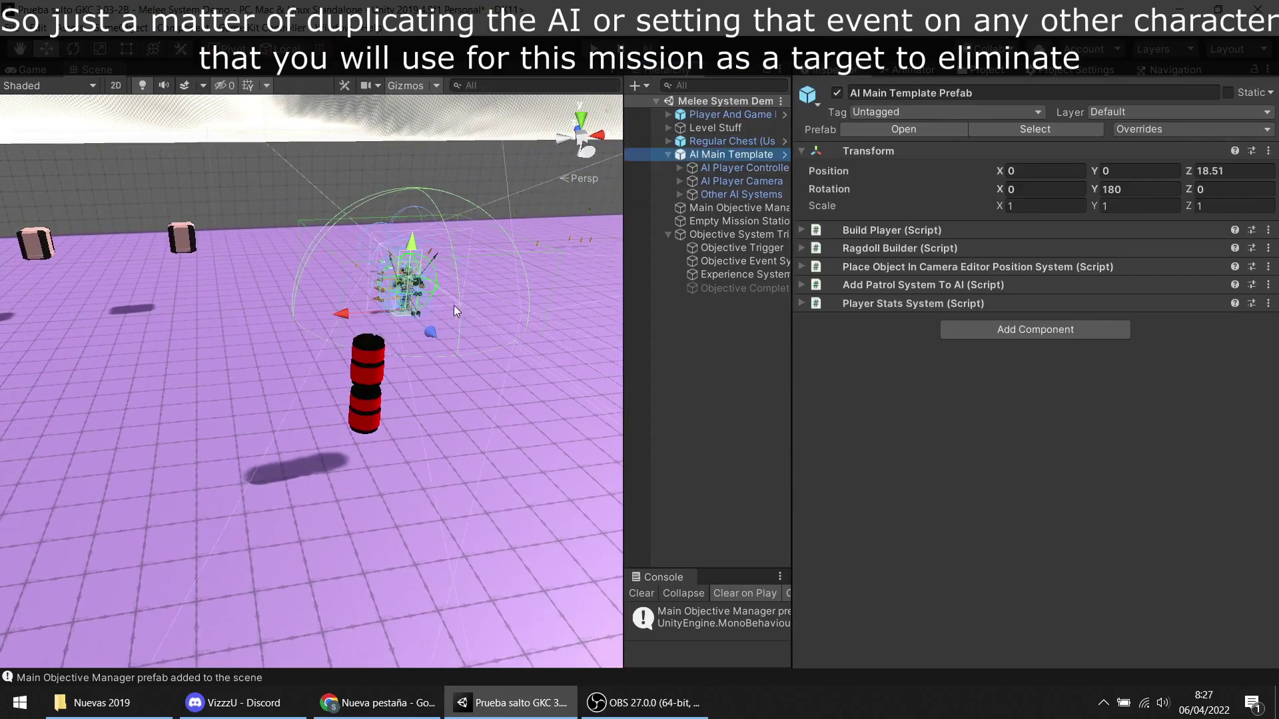
pyautogui.press('f')
pyautogui.hotkey('ctrl', 'd')
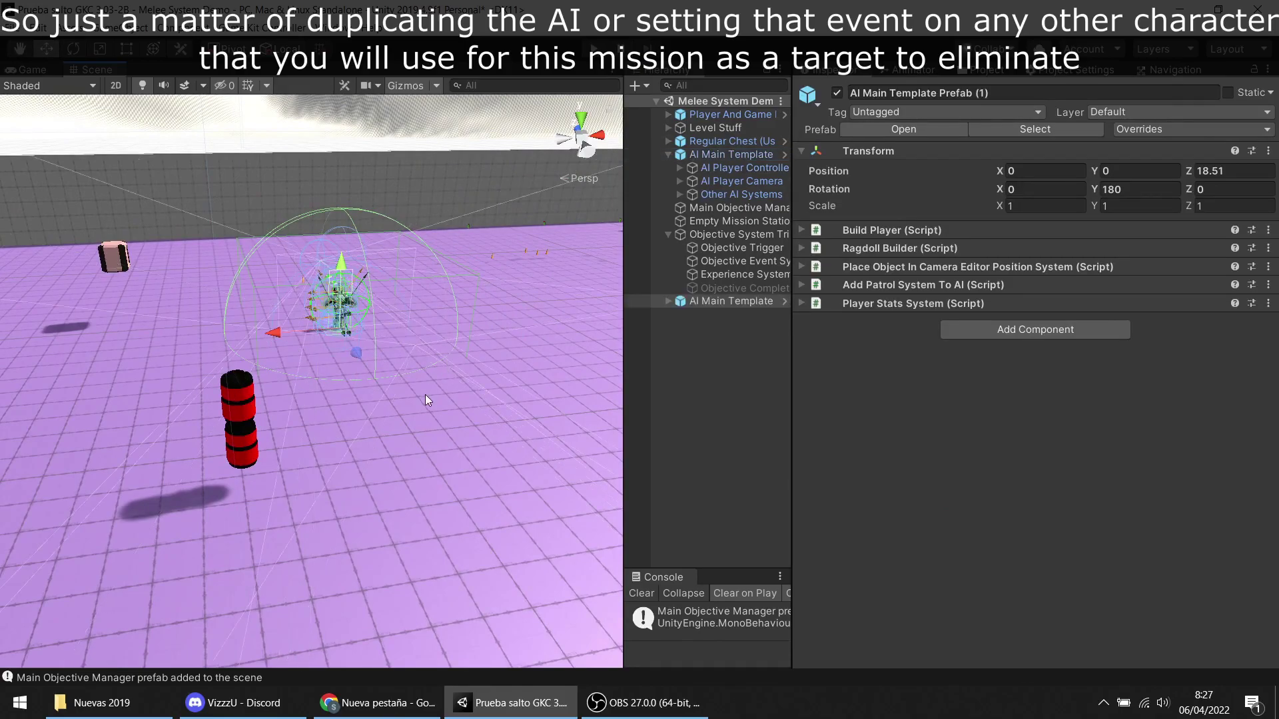
pyautogui.press('f')
pyautogui.moveTo(263, 342); pyautogui.dragTo(421, 323)
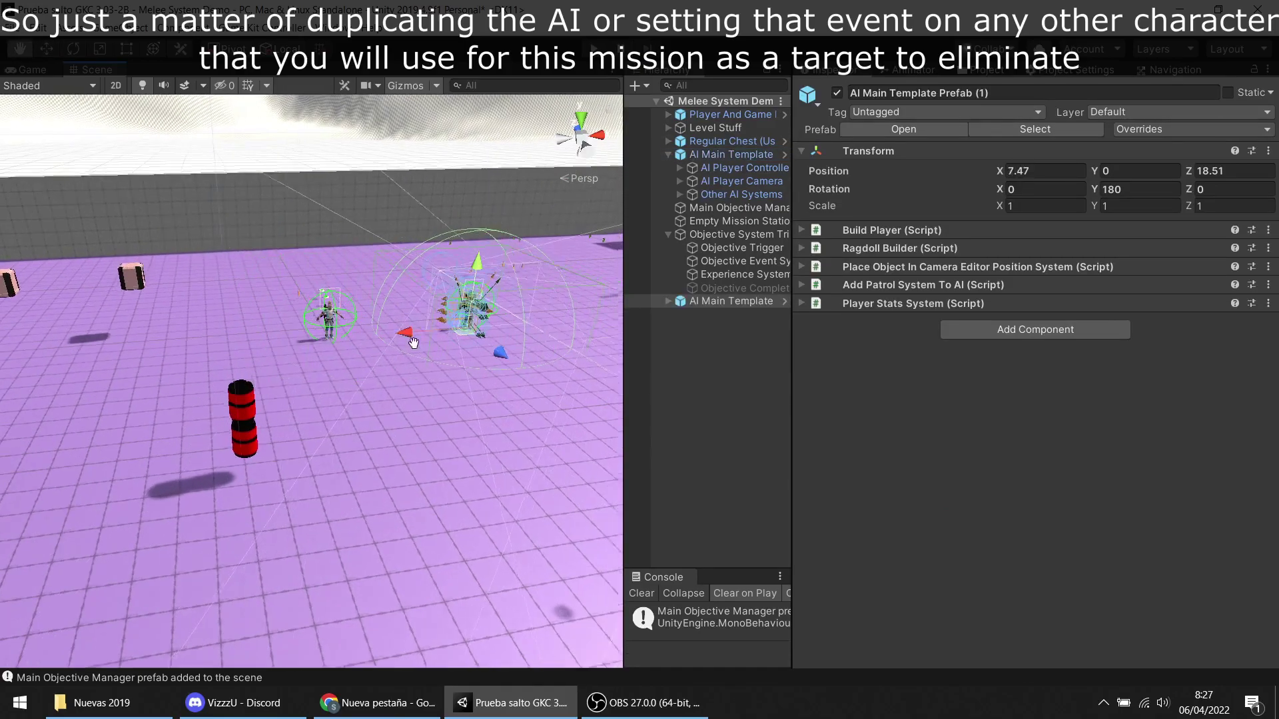
pyautogui.press('f')
# Step: Duplicate the AI again, move it left along X, and expand both copies in the Hierarchy
pyautogui.hotkey('ctrl', 'd')
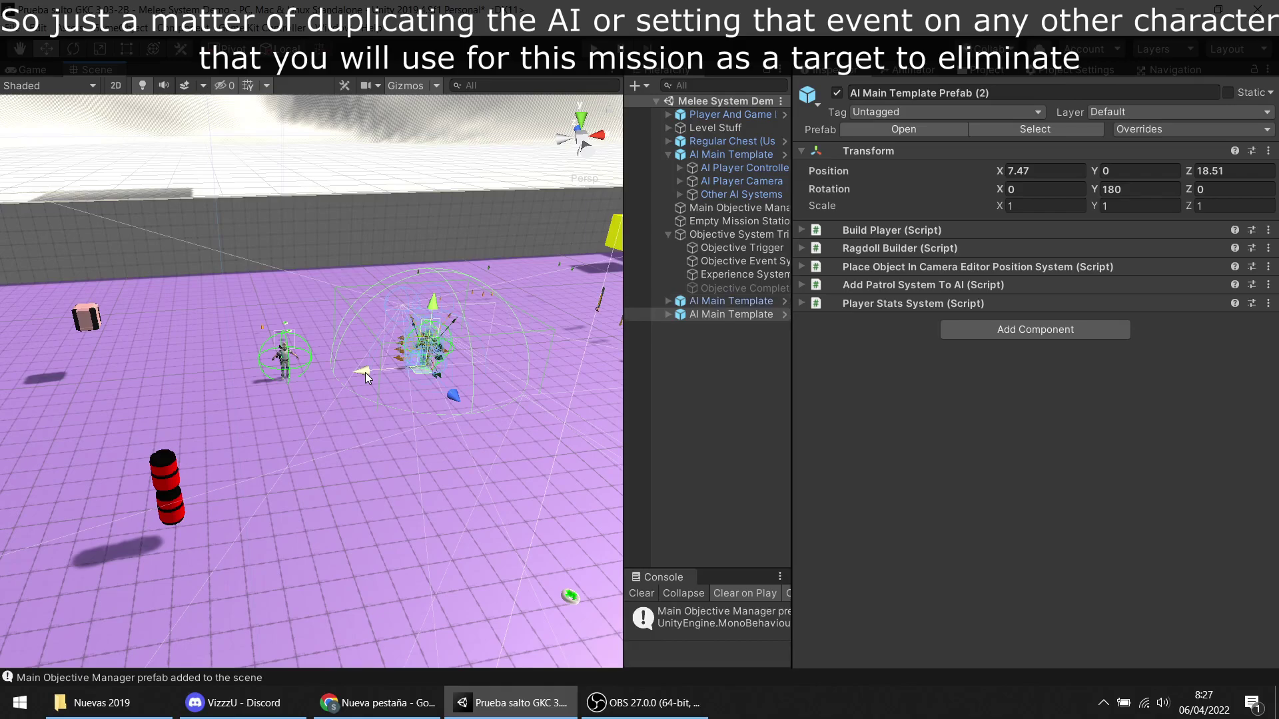
pyautogui.press('f')
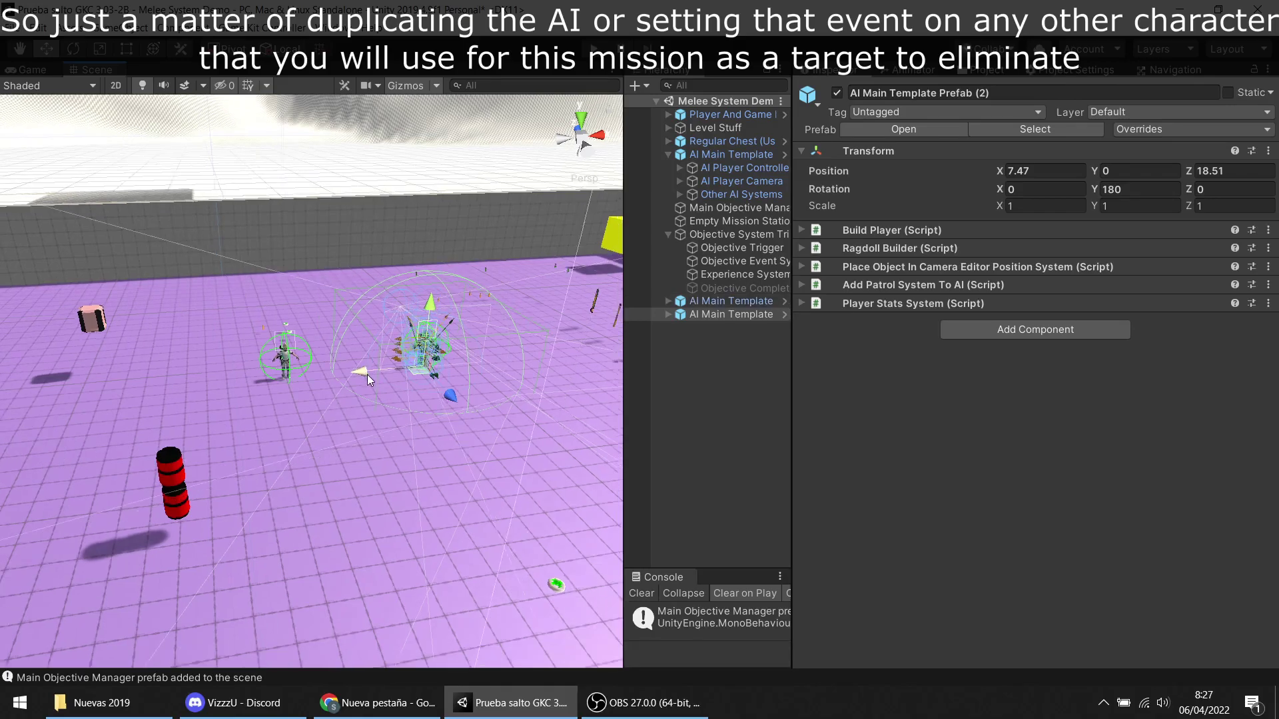
pyautogui.moveTo(359, 371); pyautogui.dragTo(134, 395)
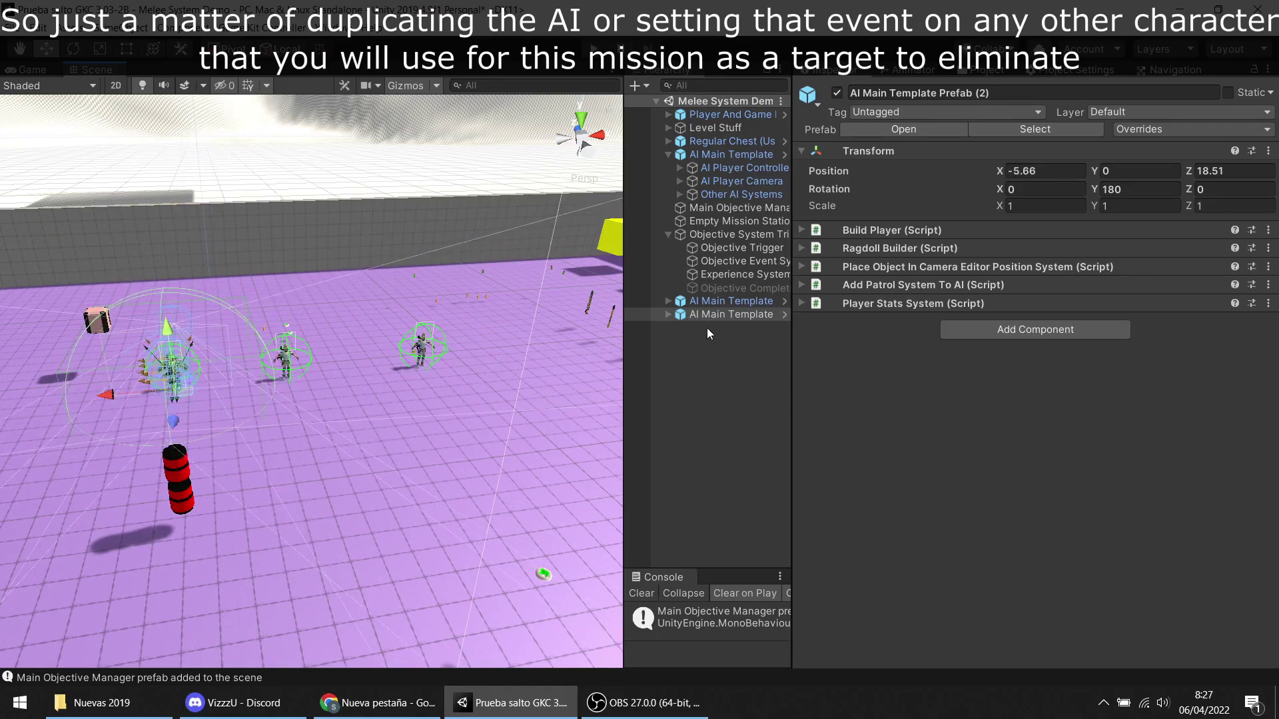
pyautogui.click(668, 313)
pyautogui.click(668, 301)
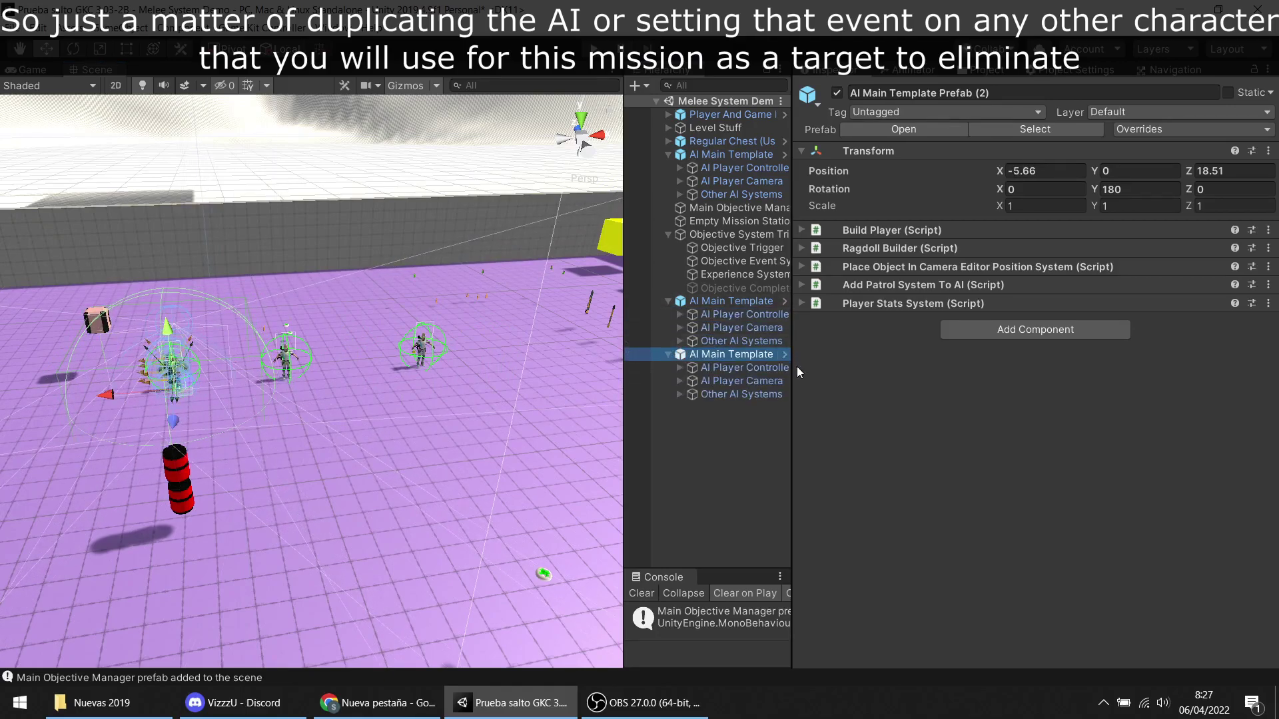
pyautogui.moveTo(791, 367); pyautogui.dragTo(865, 367)
pyautogui.click(801, 314)
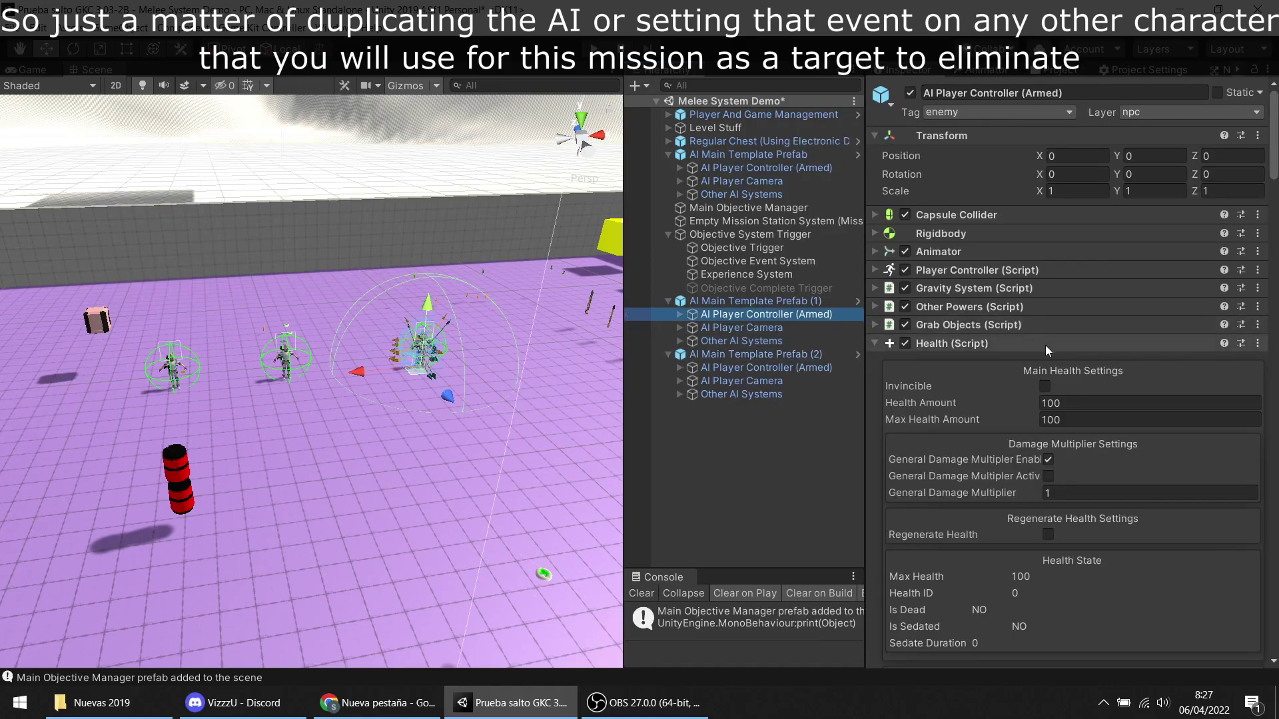
# Step: Edit the copies' death-event task strings so AI Main Template Prefab (2) passes 'Task 3'
pyautogui.scroll(-5, 1045, 345)
pyautogui.scroll(-5, 1076, 348)
pyautogui.scroll(-5, 1098, 348)
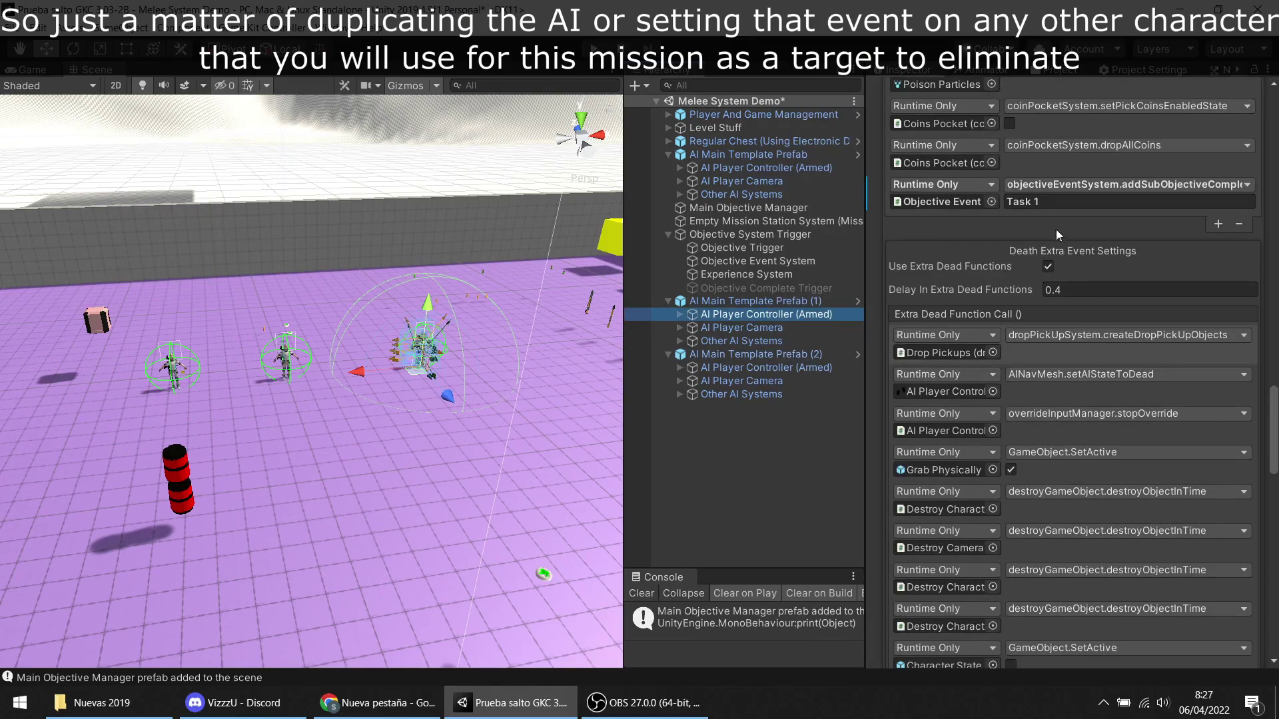
pyautogui.click(1044, 200)
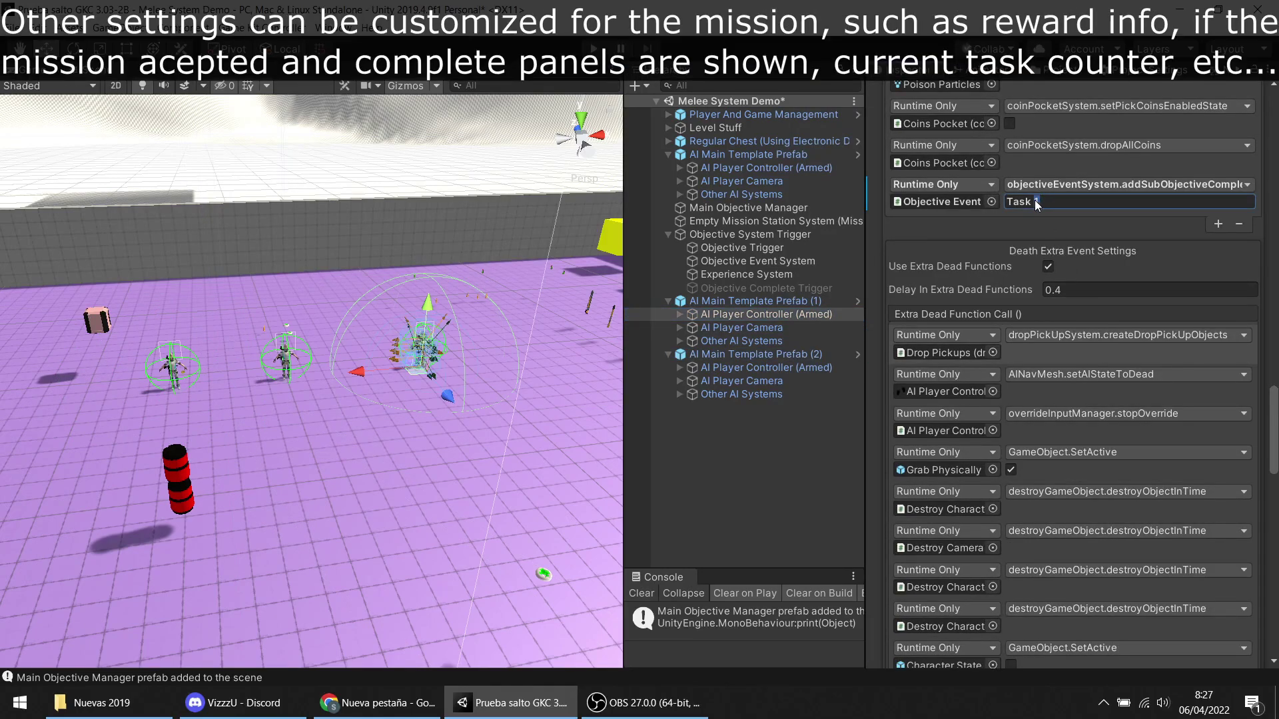
pyautogui.write('2')
pyautogui.click(749, 369)
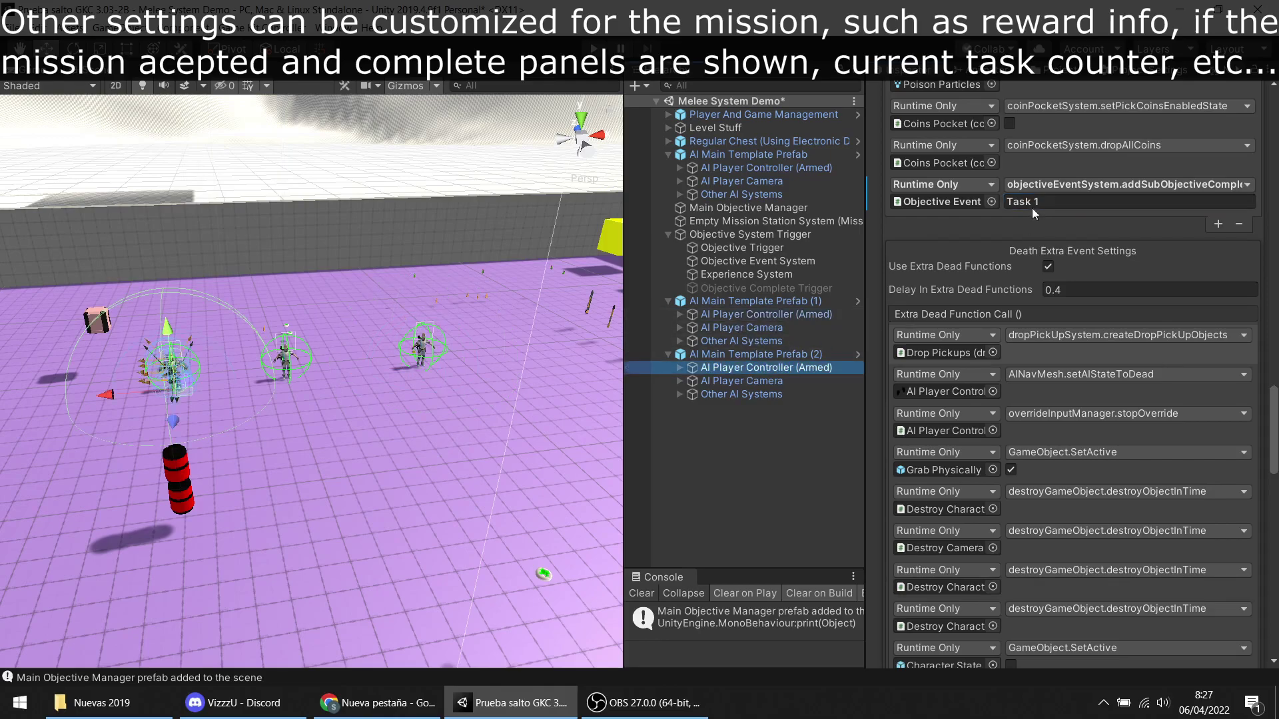
pyautogui.click(1034, 201)
pyautogui.write('3')
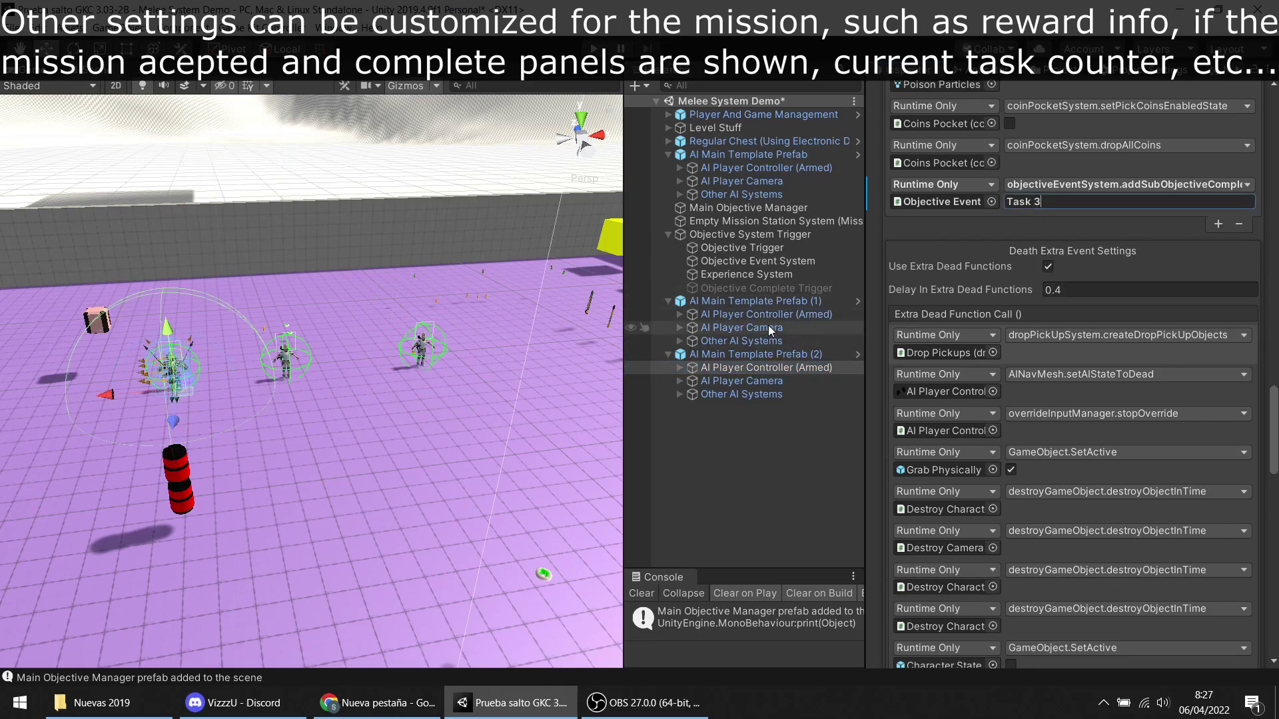
# Step: Turn off Use Event Objective Complete Reward on the Objective Event System
pyautogui.click(761, 260)
pyautogui.moveTo(865, 256); pyautogui.dragTo(624, 267)
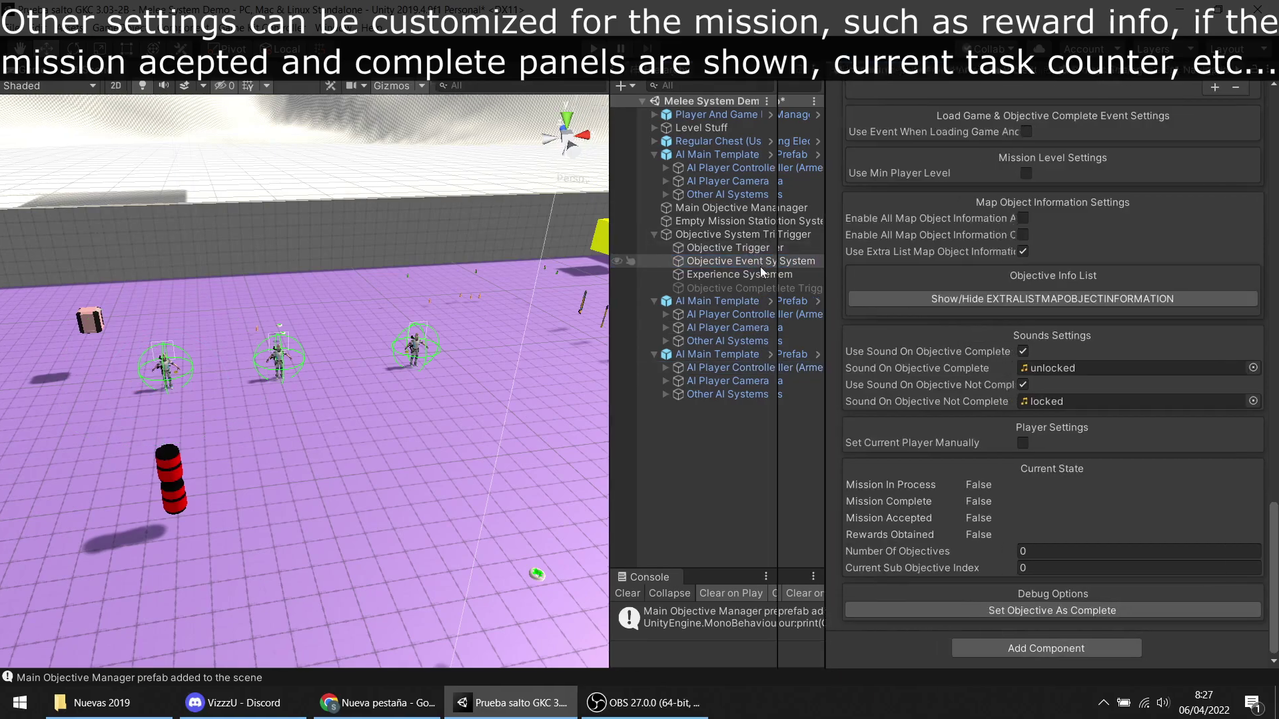
pyautogui.scroll(5, 999, 399)
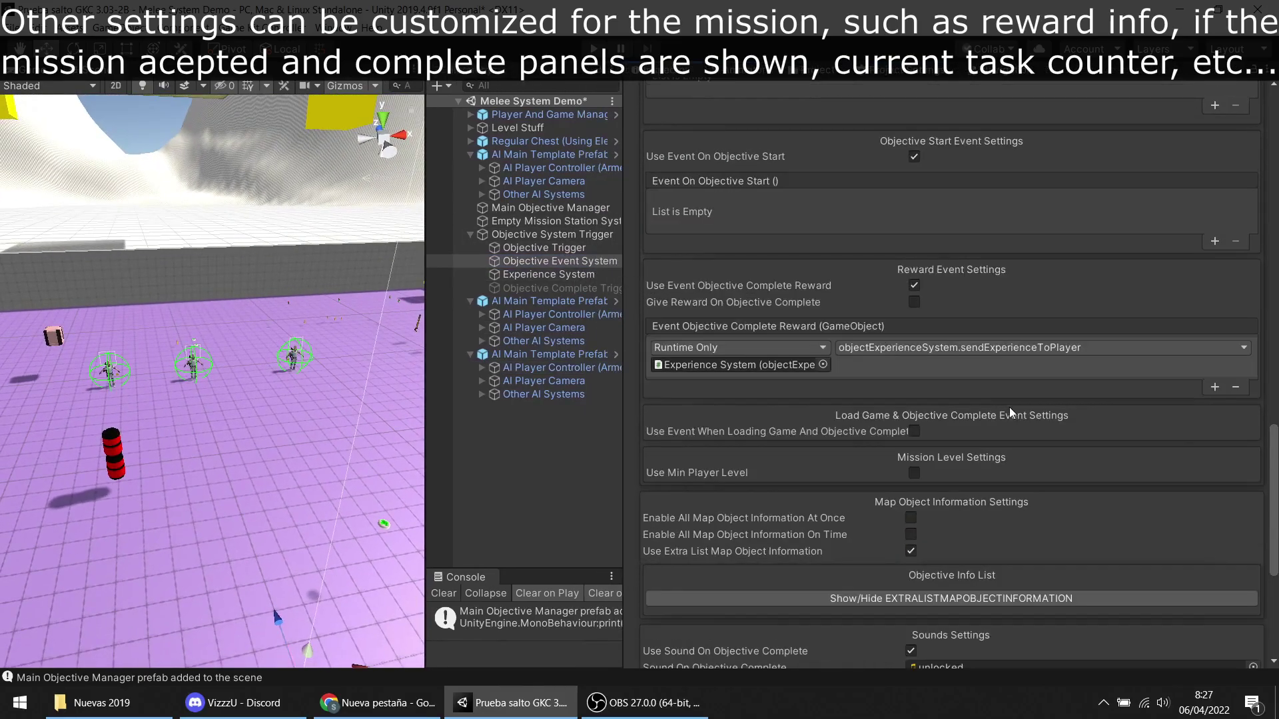
pyautogui.scroll(3, 1003, 376)
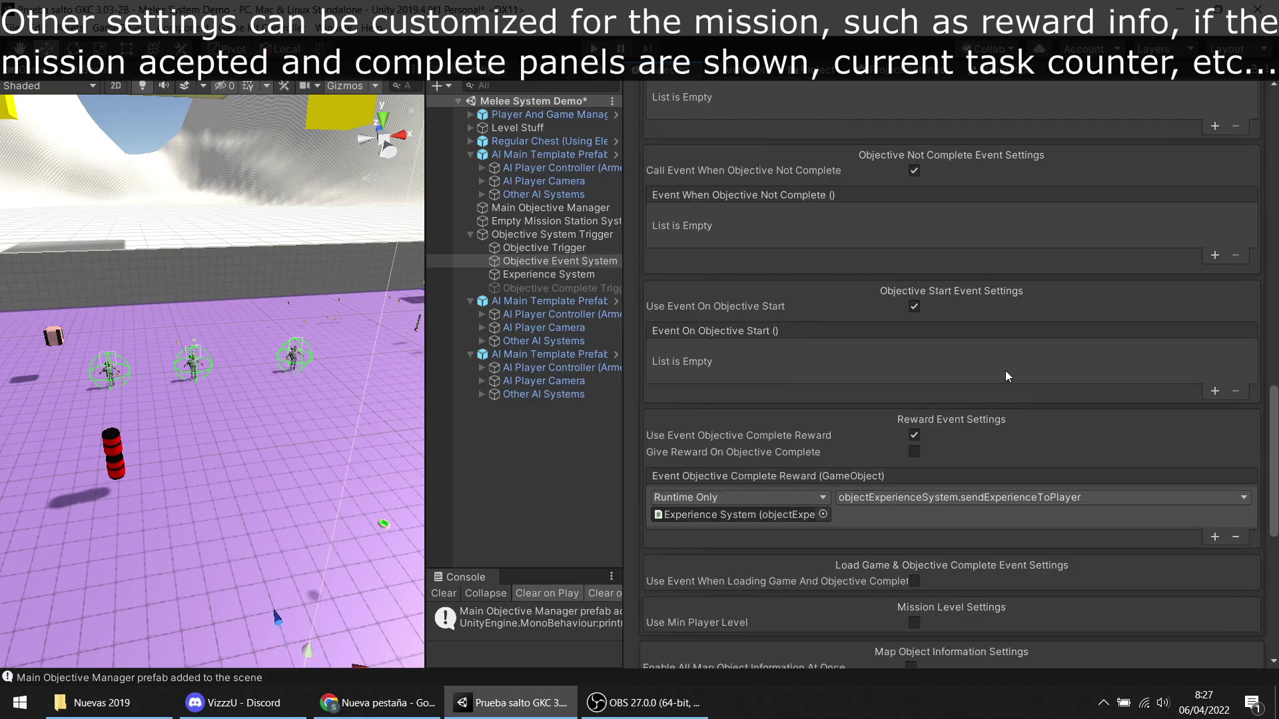
pyautogui.click(918, 437)
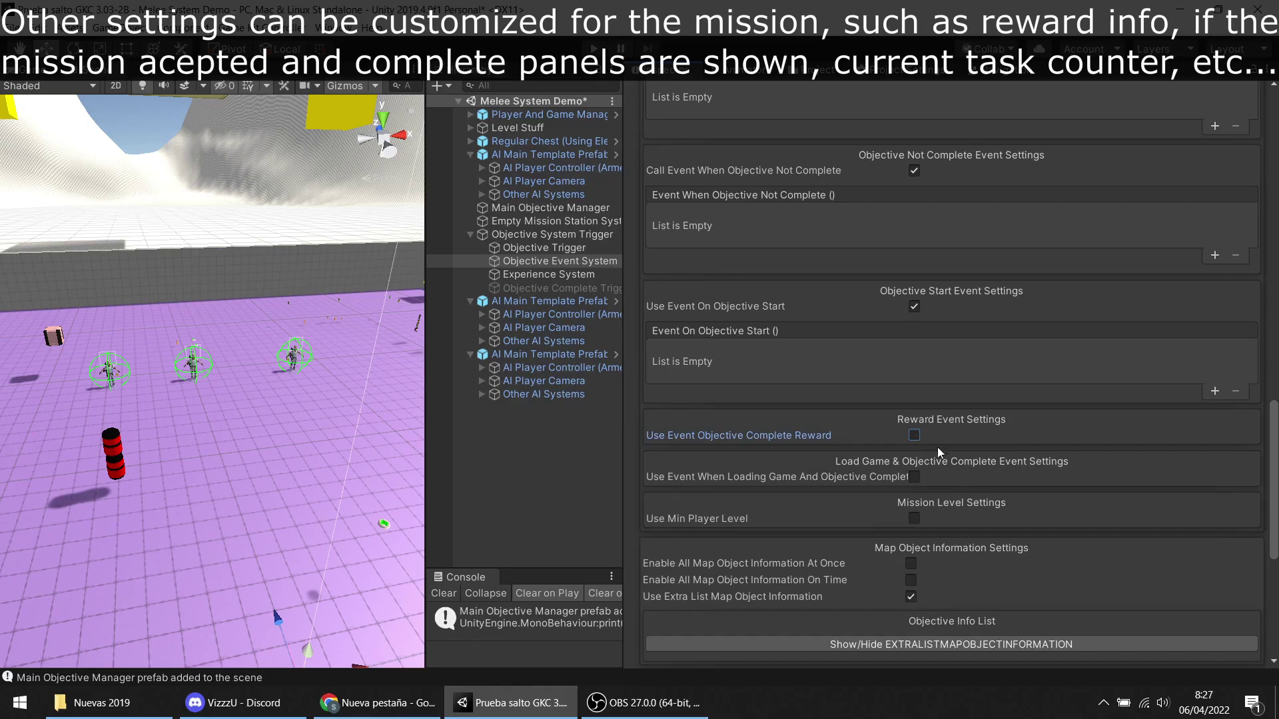
# Step: Set the Objective Rewards text to 'Unlock a chest.'
pyautogui.scroll(3, 945, 460)
pyautogui.scroll(3, 956, 481)
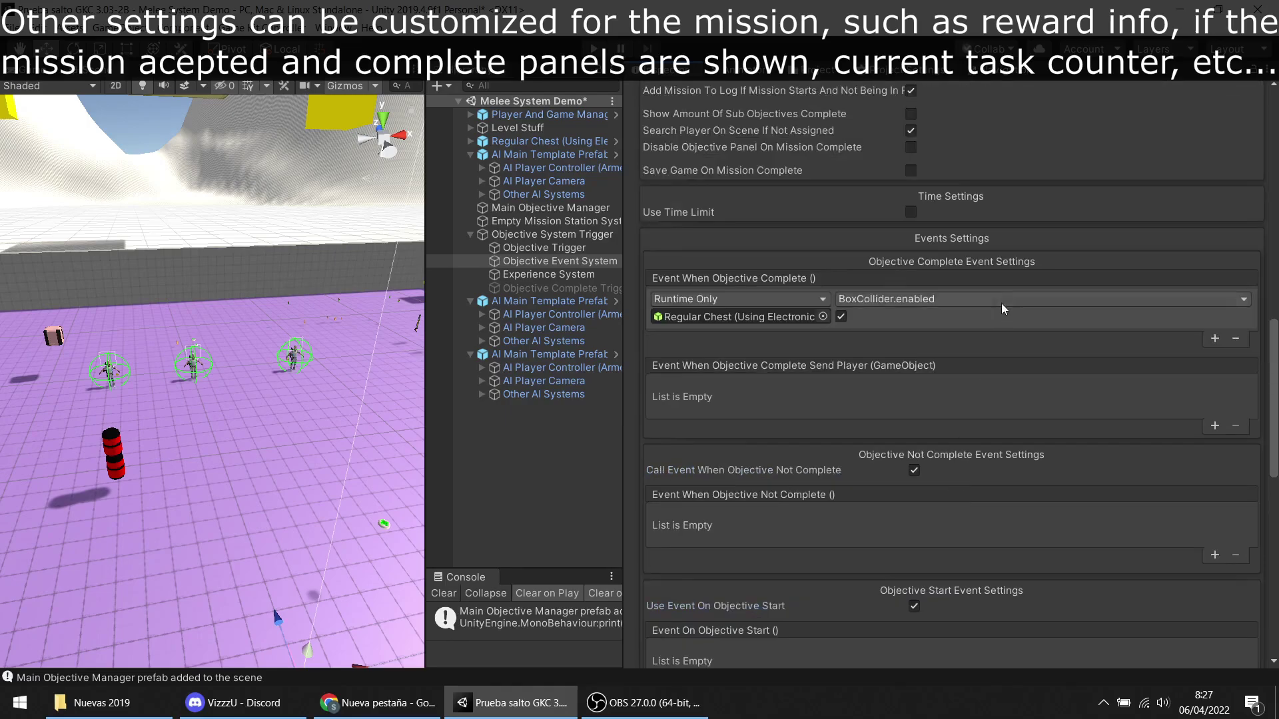
pyautogui.scroll(9, 1005, 319)
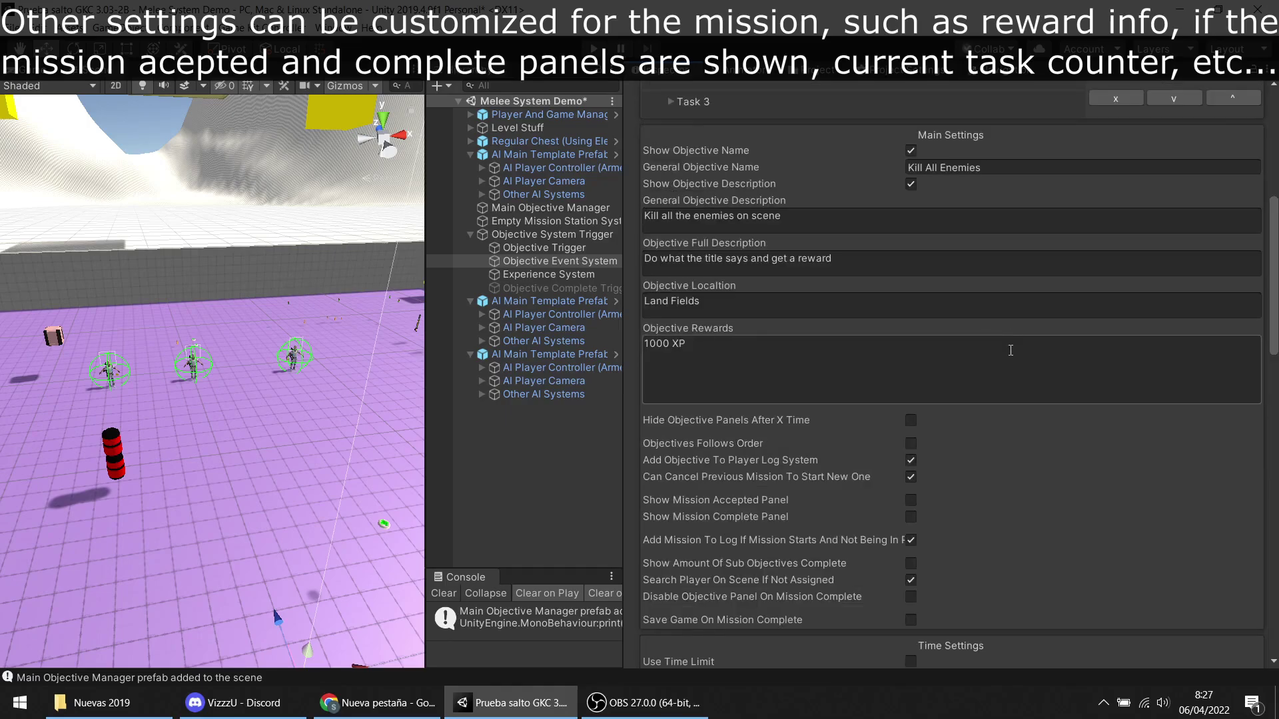
pyautogui.scroll(-3, 1008, 350)
pyautogui.click(969, 234)
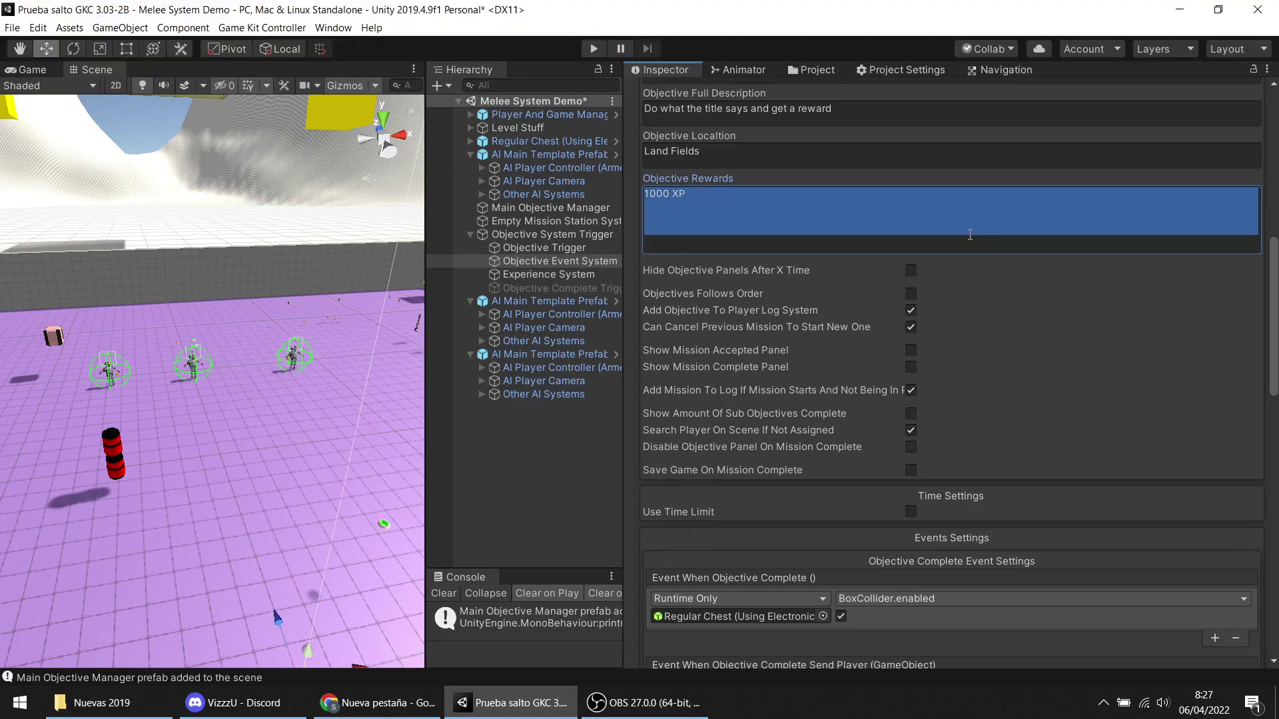
pyautogui.write('Unloc')
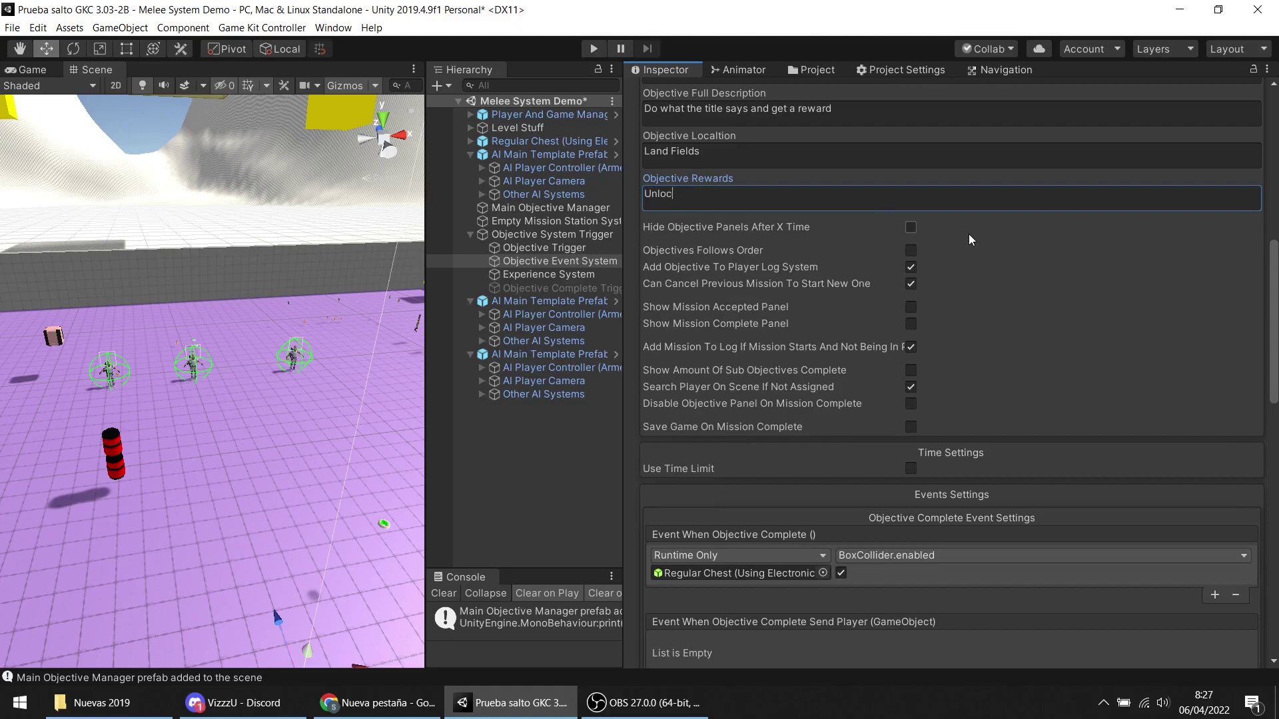
pyautogui.write('k a chest.')
# Step: Enable the mission accepted and complete panels and the completed sub-objective count
pyautogui.click(916, 309)
pyautogui.click(922, 323)
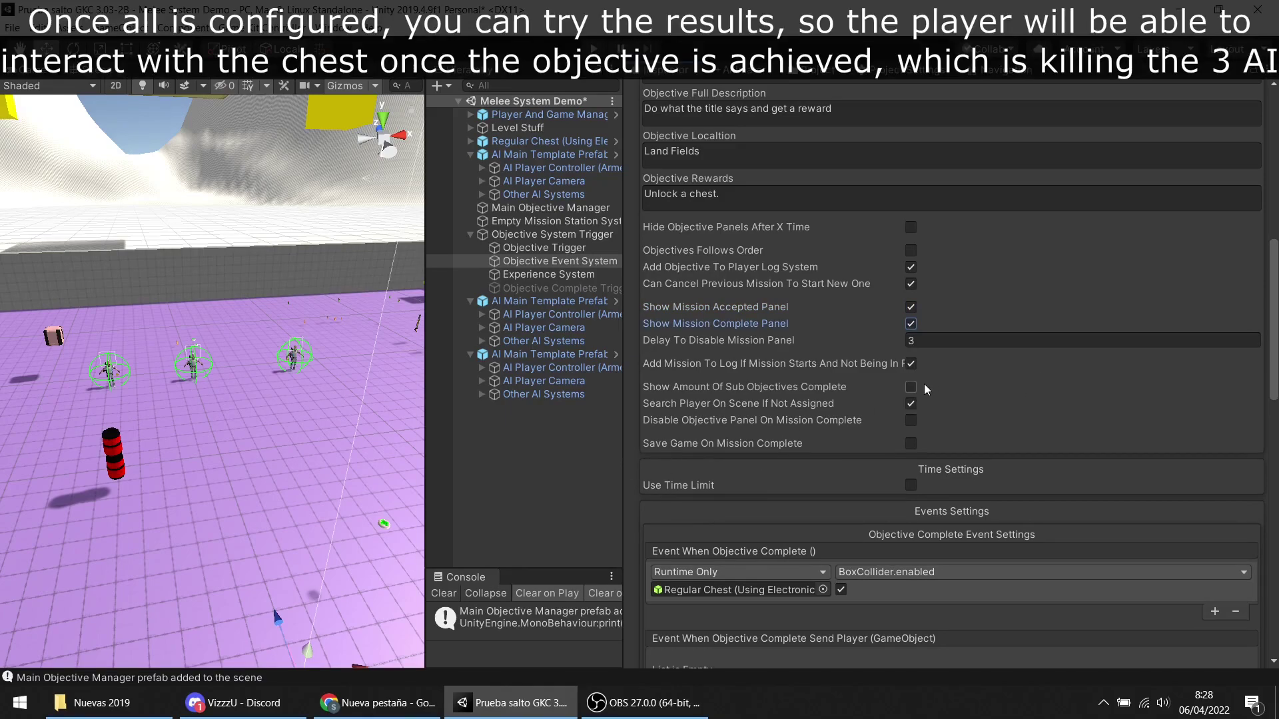
pyautogui.click(916, 387)
pyautogui.scroll(-5, 1171, 483)
pyautogui.scroll(-3, 1169, 483)
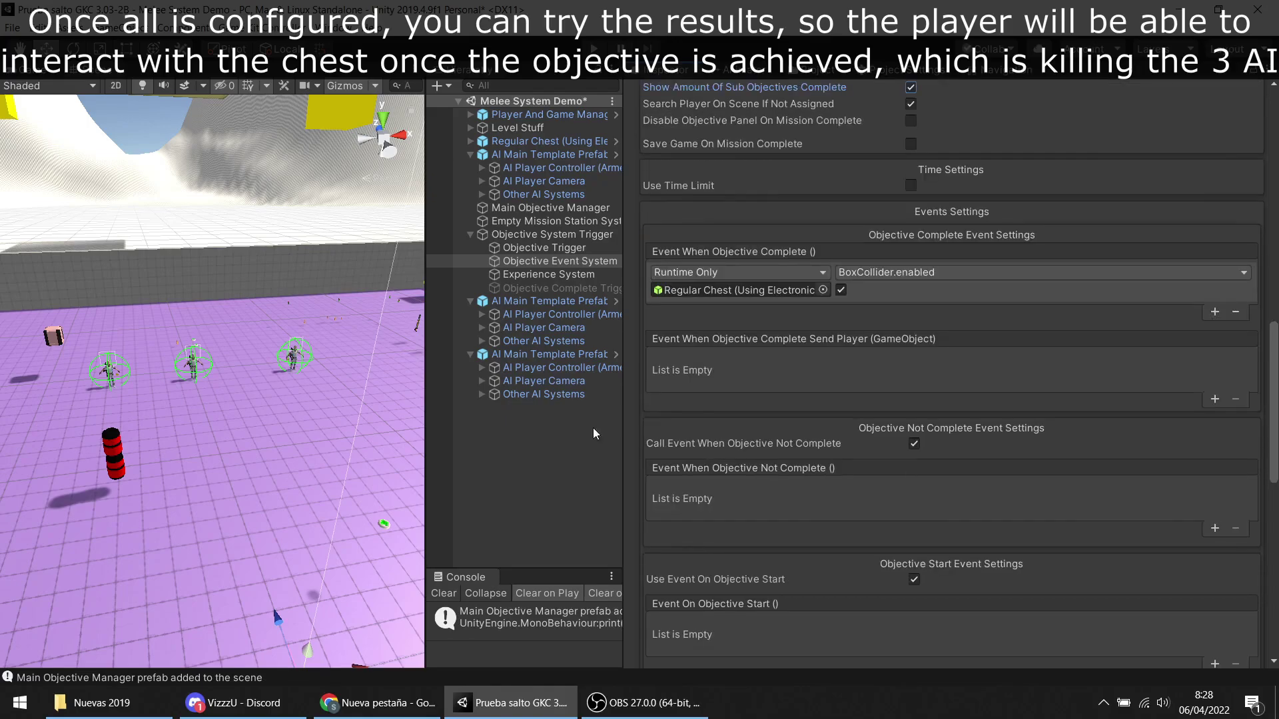
pyautogui.moveTo(422, 452)
pyautogui.mouseDown()
pyautogui.moveTo(774, 445)
pyautogui.moveTo(984, 471)
pyautogui.mouseUp()
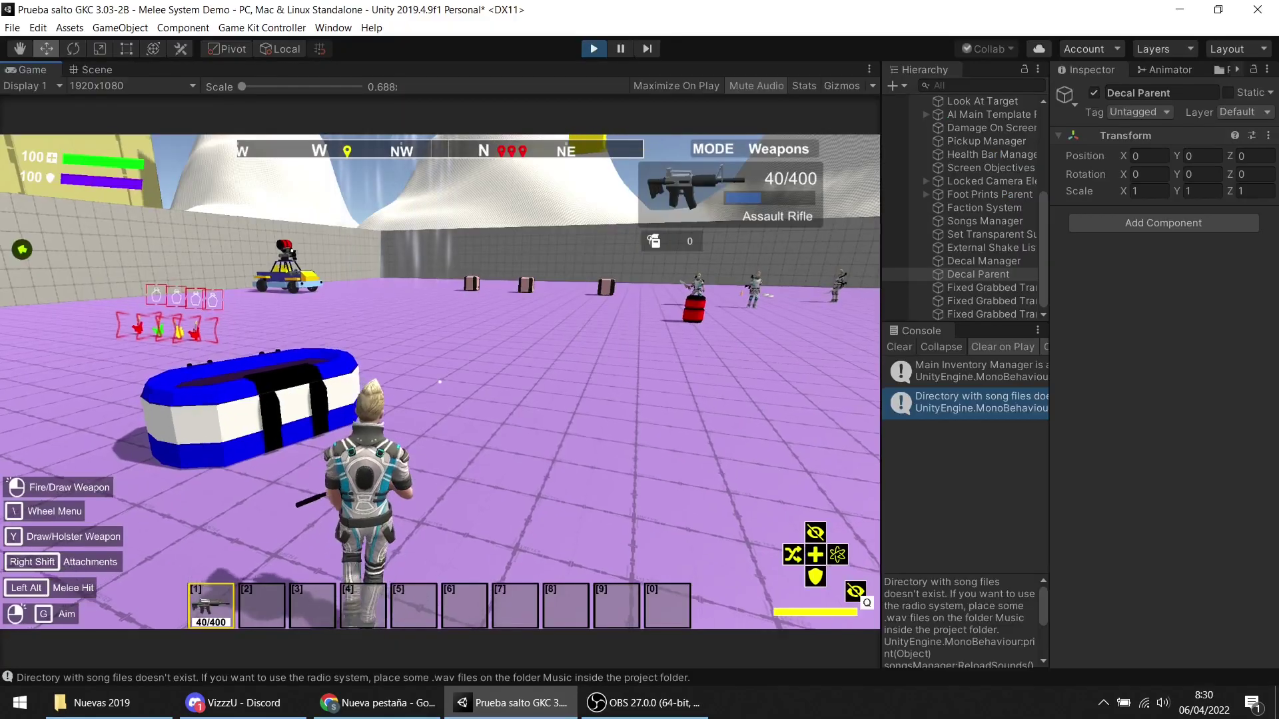
# Step: Kill all three AI with the assault rifle, check the objective log, then open the unlocked chest holding a Battery
pyautogui.press('y')
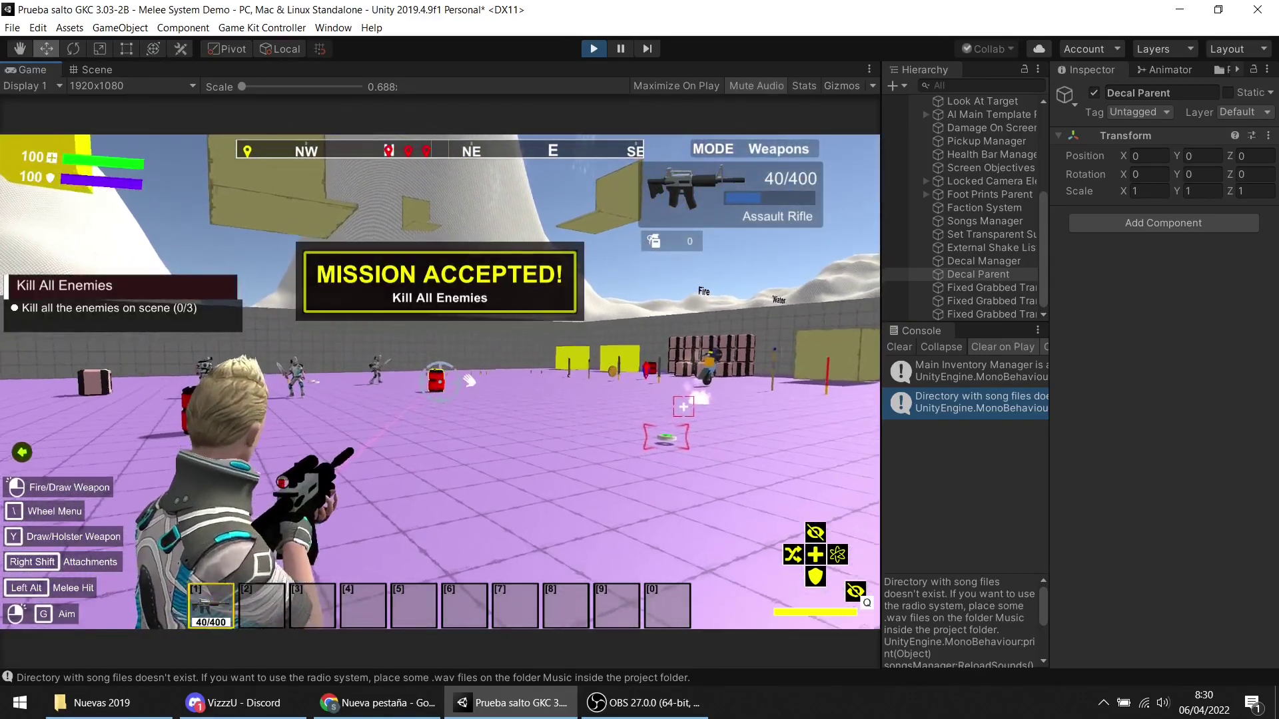
pyautogui.click(439, 380)
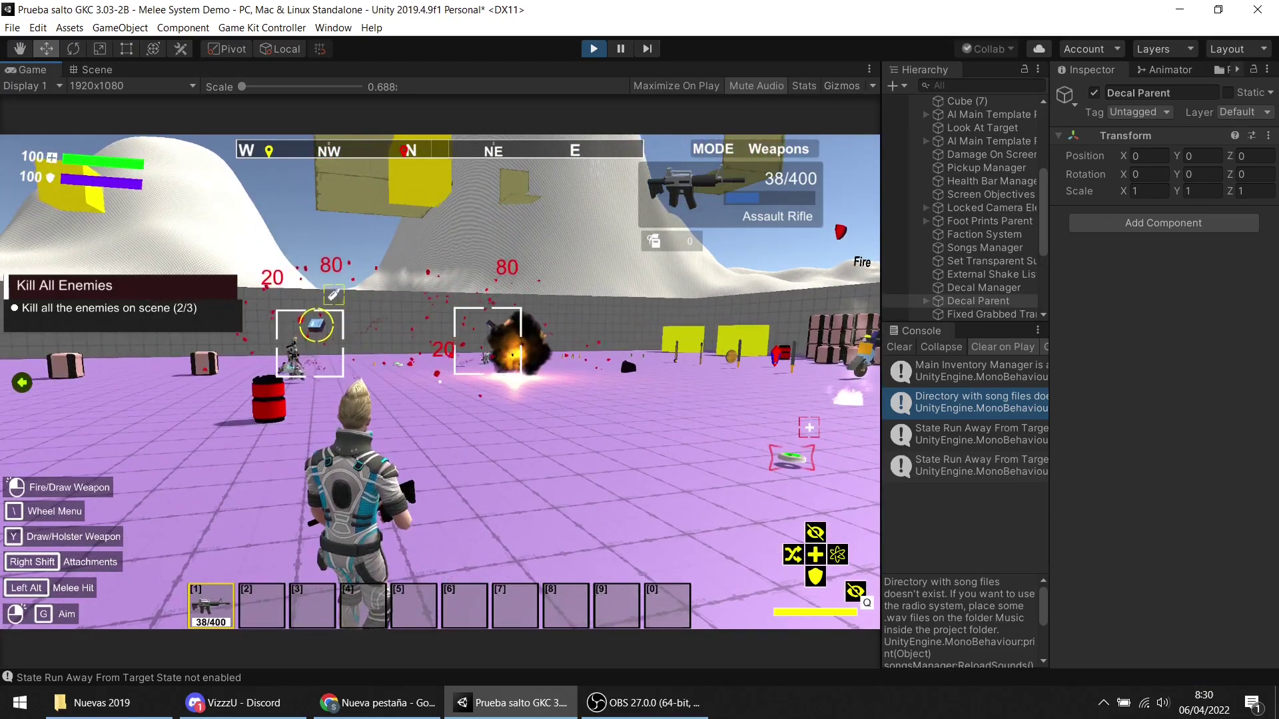
pyautogui.press('o')
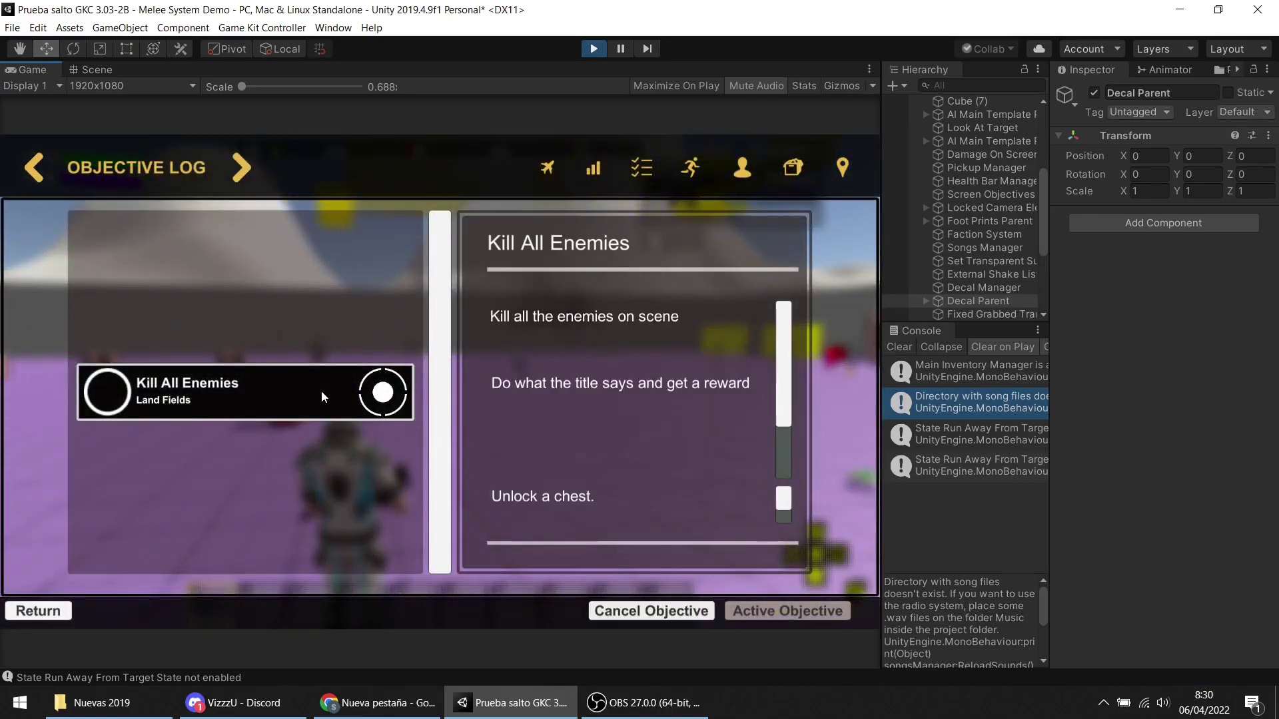
pyautogui.press('o')
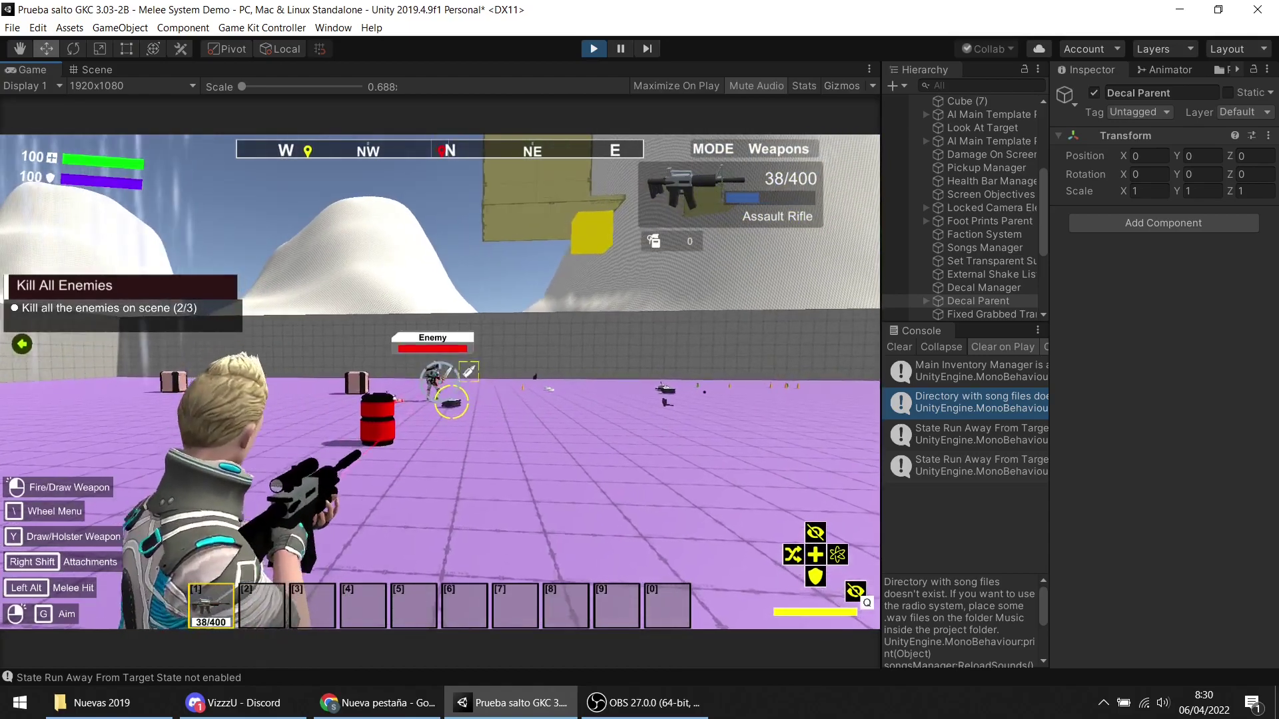
pyautogui.moveTo(457, 418); pyautogui.dragTo(474, 429)
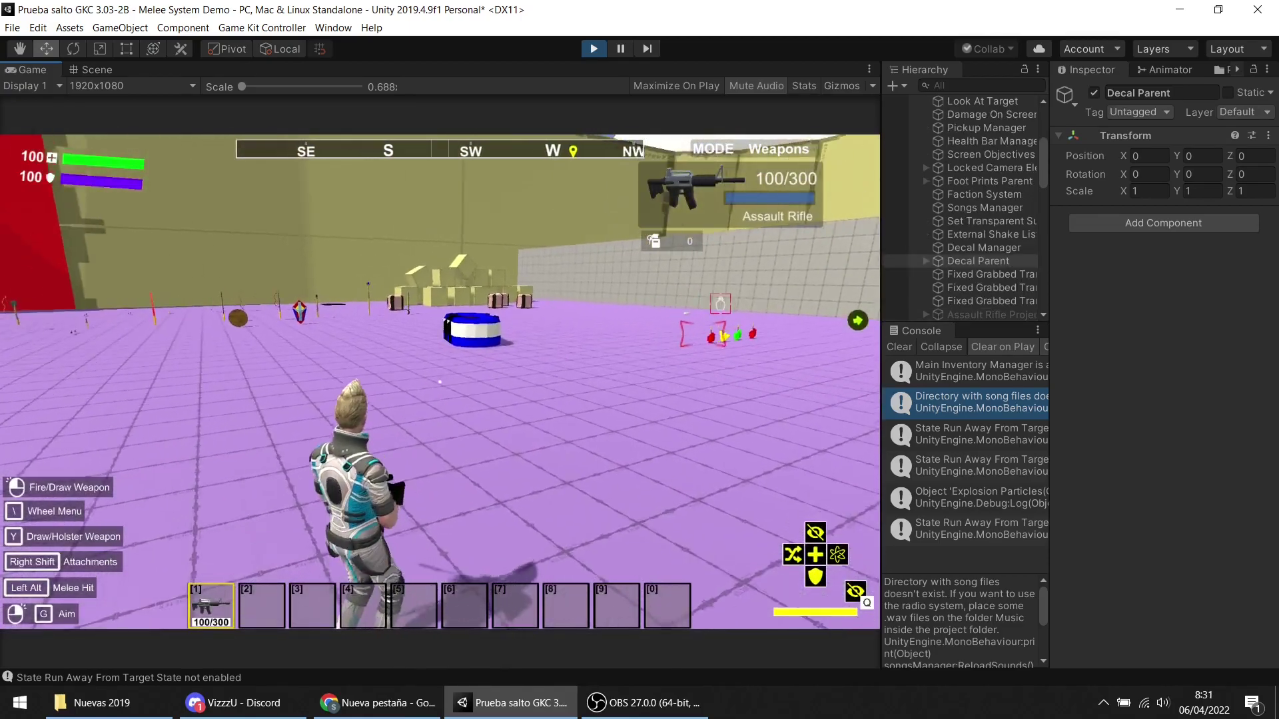
pyautogui.press('w')
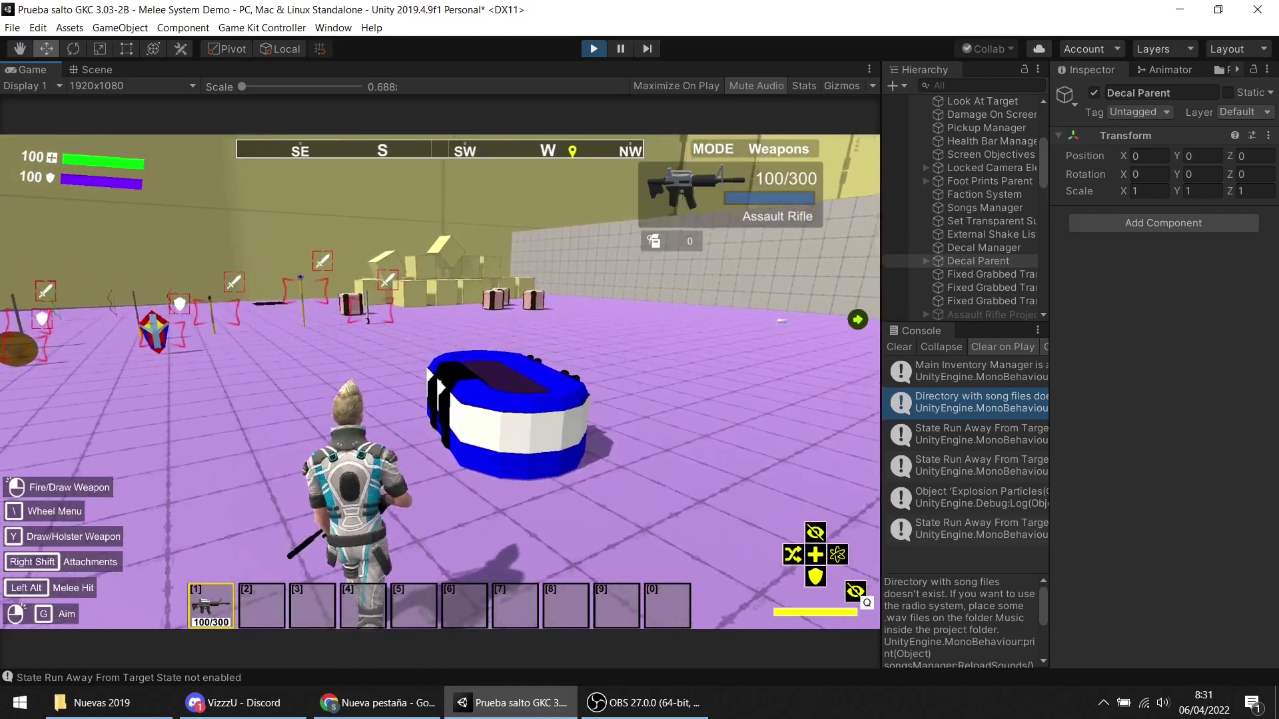
pyautogui.press('e')
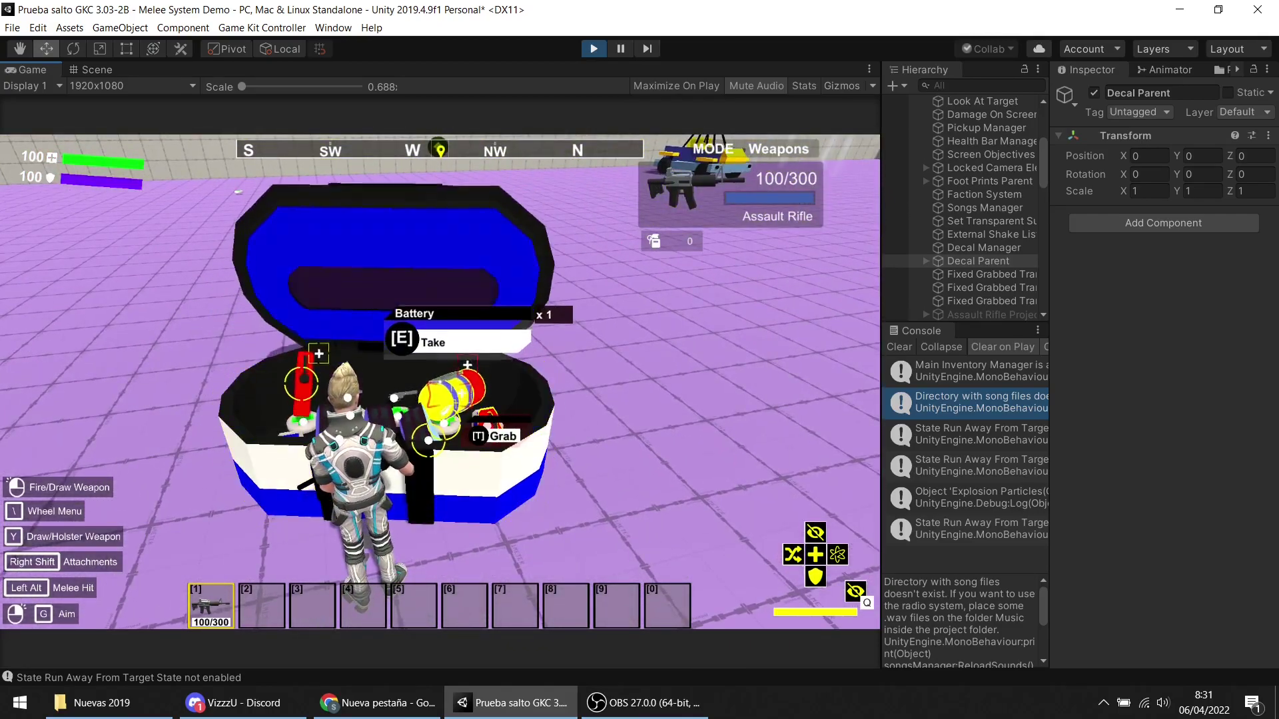